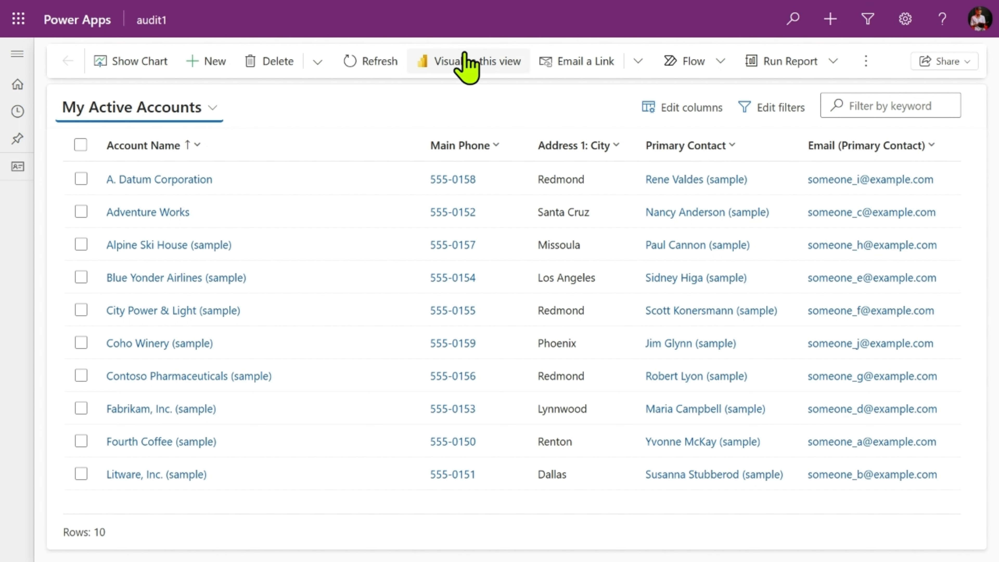
- Look through the My Active Accounts view's extra Excel commands and its filter conditions, leaving the filters unedited
left_click(865, 63)
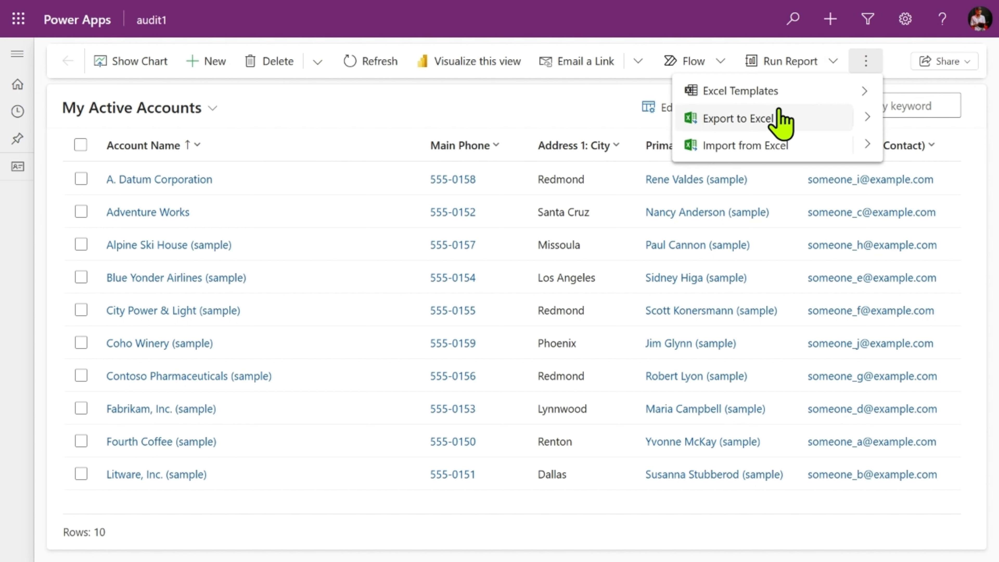
left_click(895, 76)
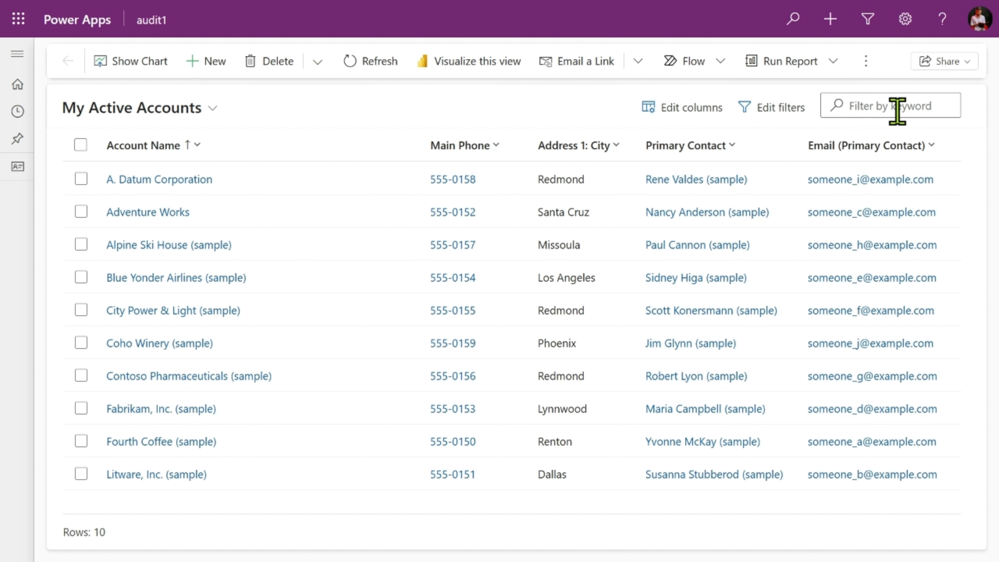
left_click(771, 117)
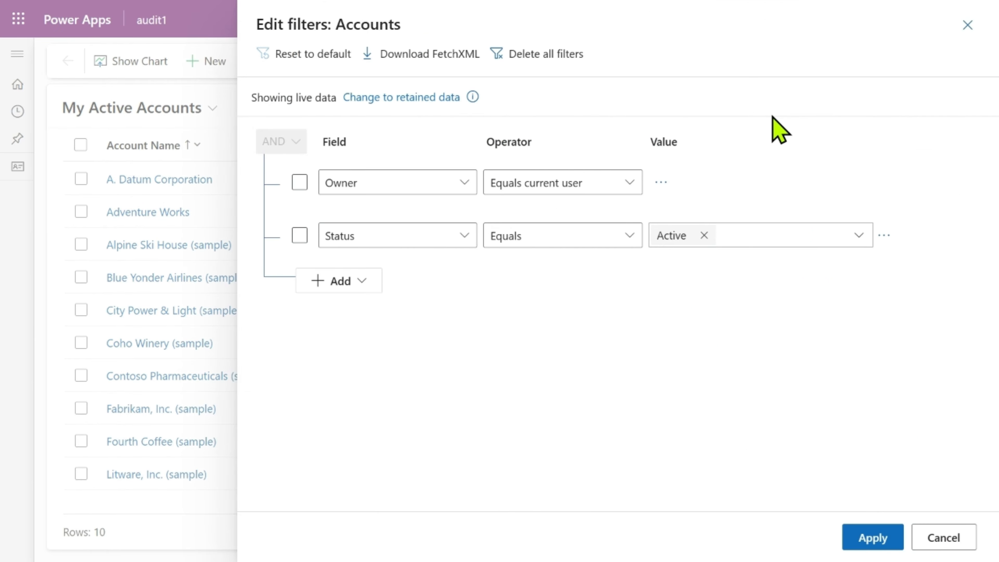
left_click(948, 546)
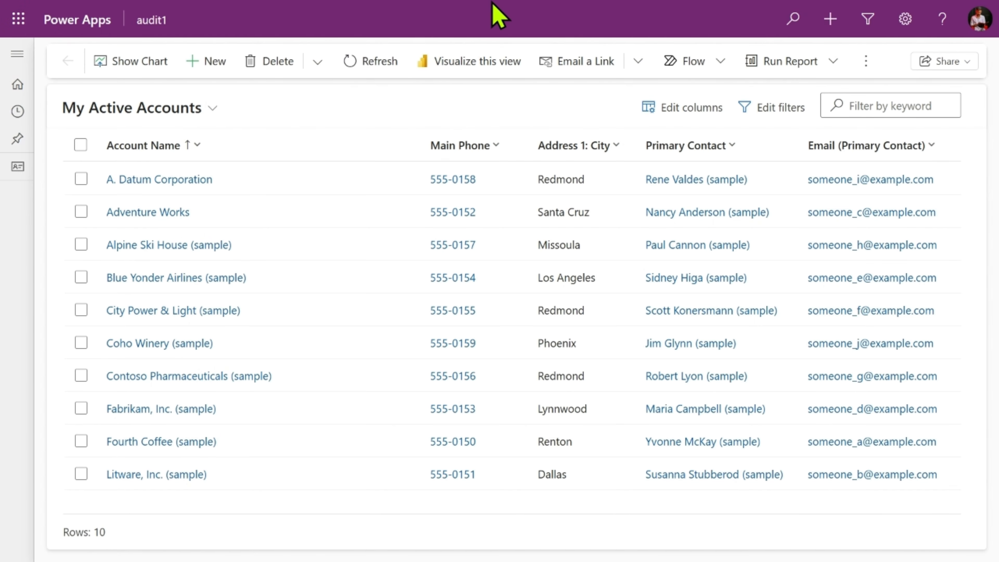
- Switch to the Power Apps maker portal, open the list of Dataverse tables and search it for "acc"
mouse_move(492, 15)
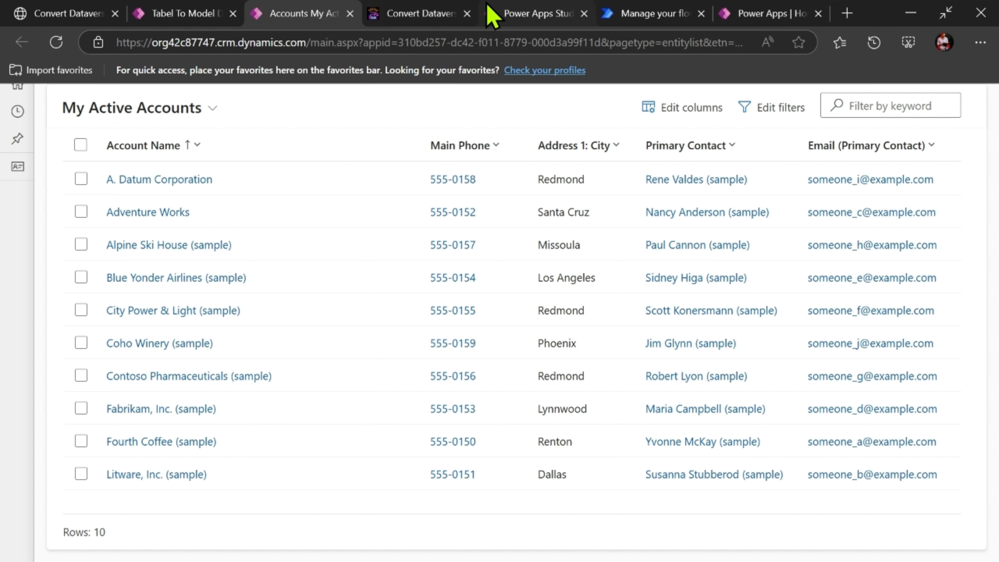
left_click(492, 16)
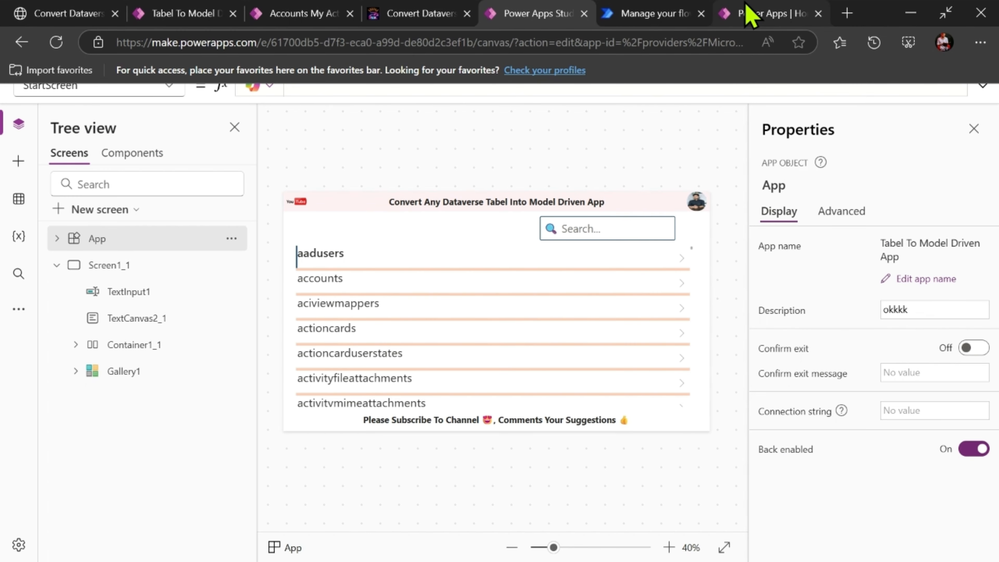
left_click(747, 12)
left_click(35, 313)
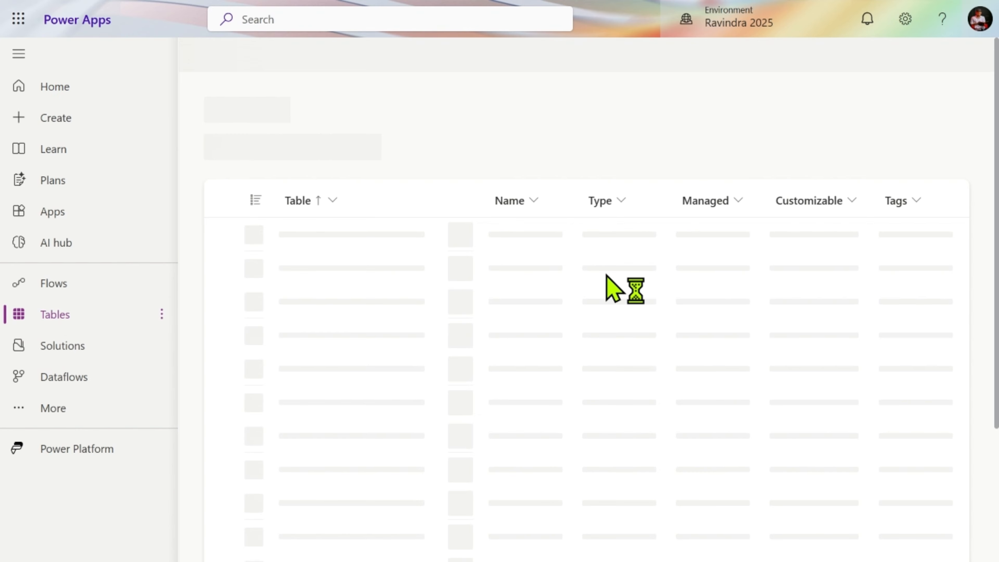
left_click(957, 53)
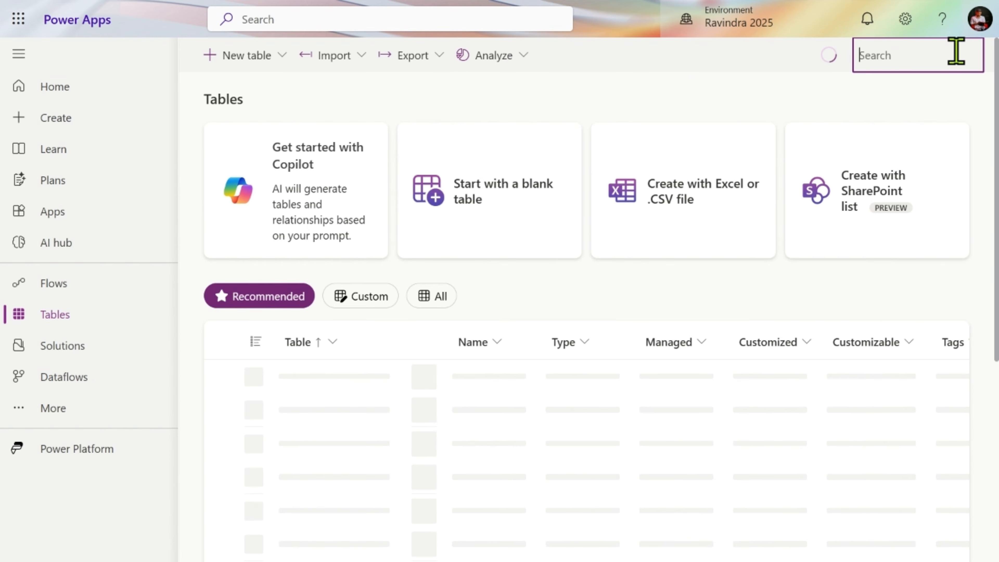
type("acc")
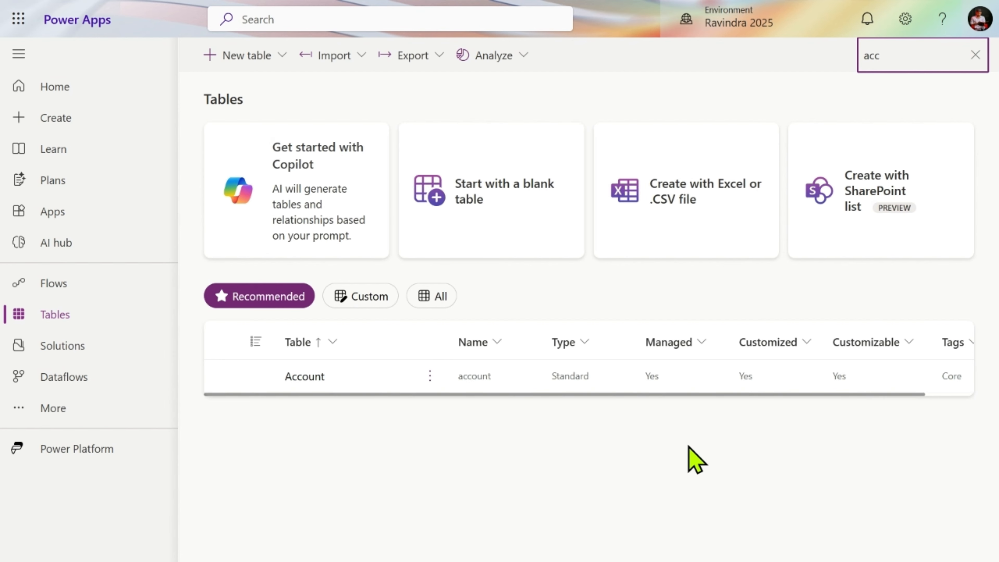
- Open the Account table for editing in a new browser tab
left_click(432, 375)
left_click(430, 374)
mouse_move(549, 178)
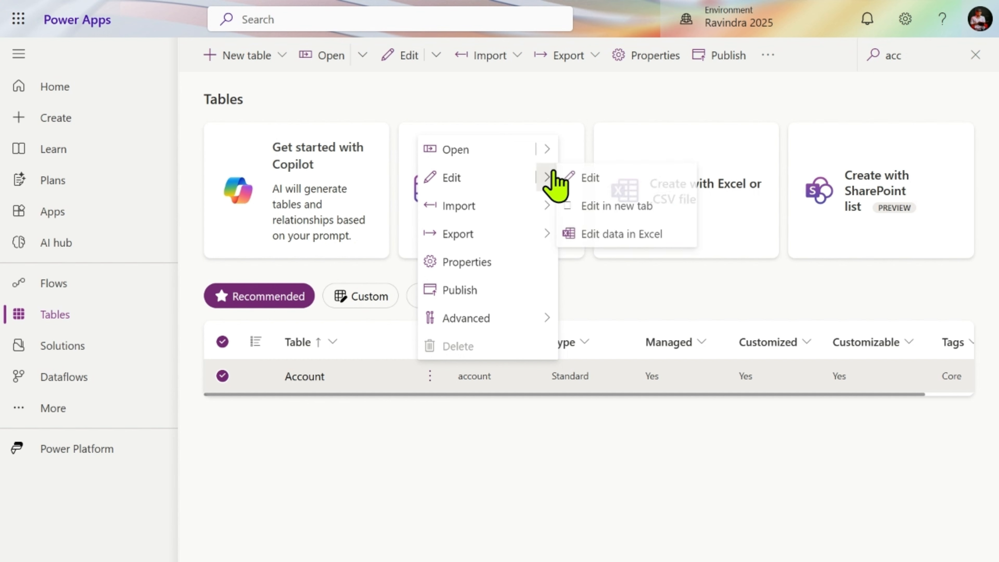
left_click(603, 210)
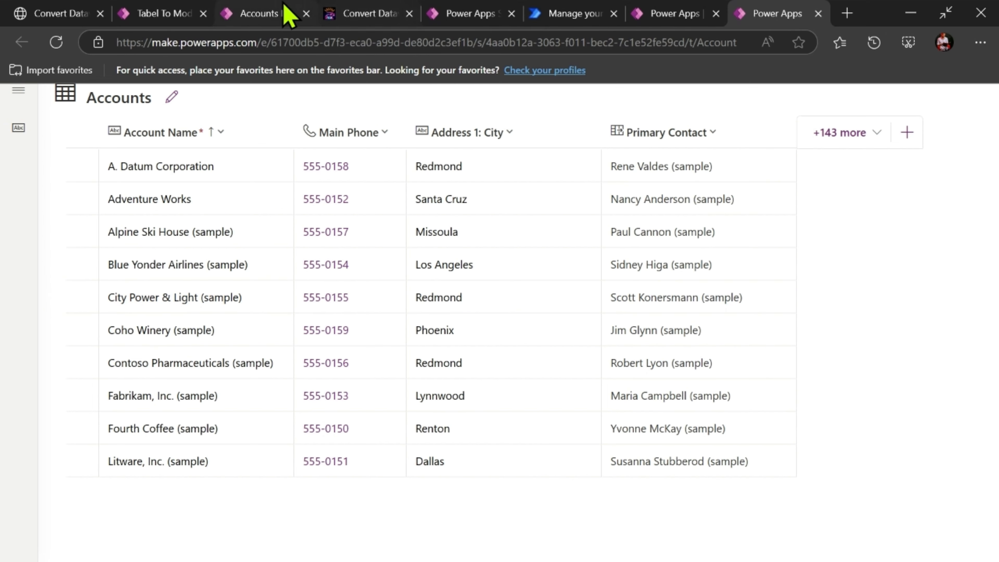
- Return to the running Tabel To Model Driven App and open the annotations table from its gallery as a model-driven view
left_click(288, 15)
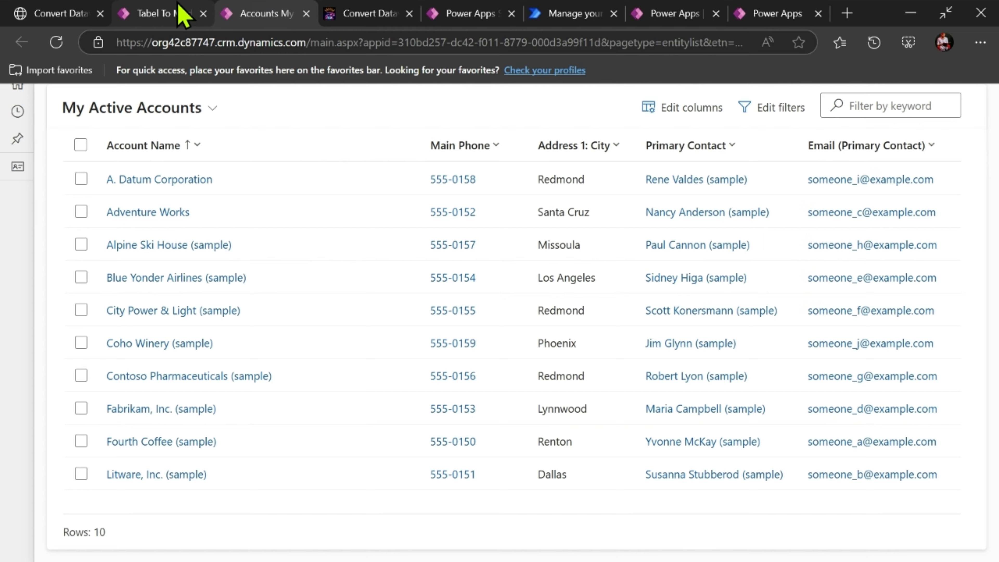
left_click(179, 12)
scroll(420, 343, "down", 10)
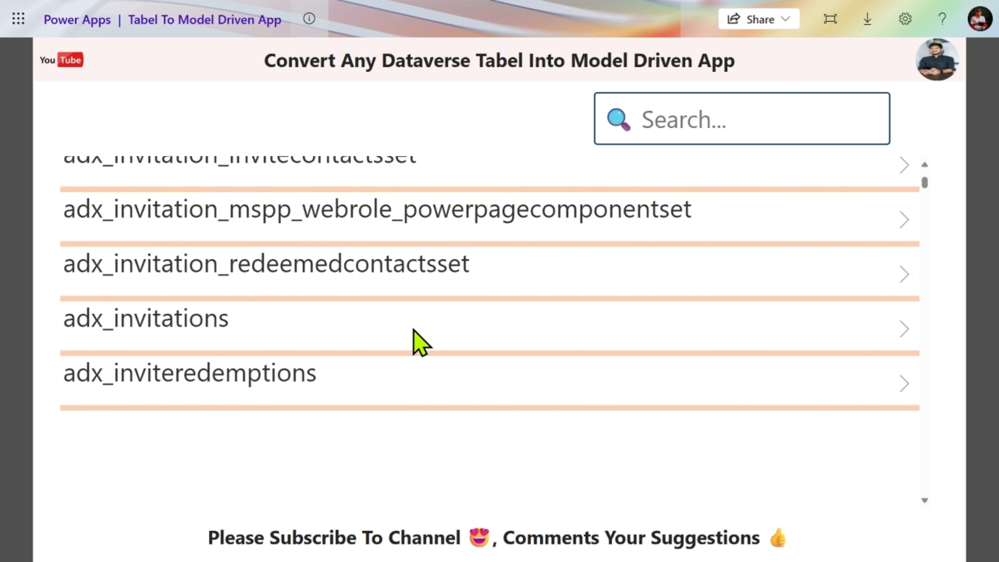
scroll(420, 342, "down", 10)
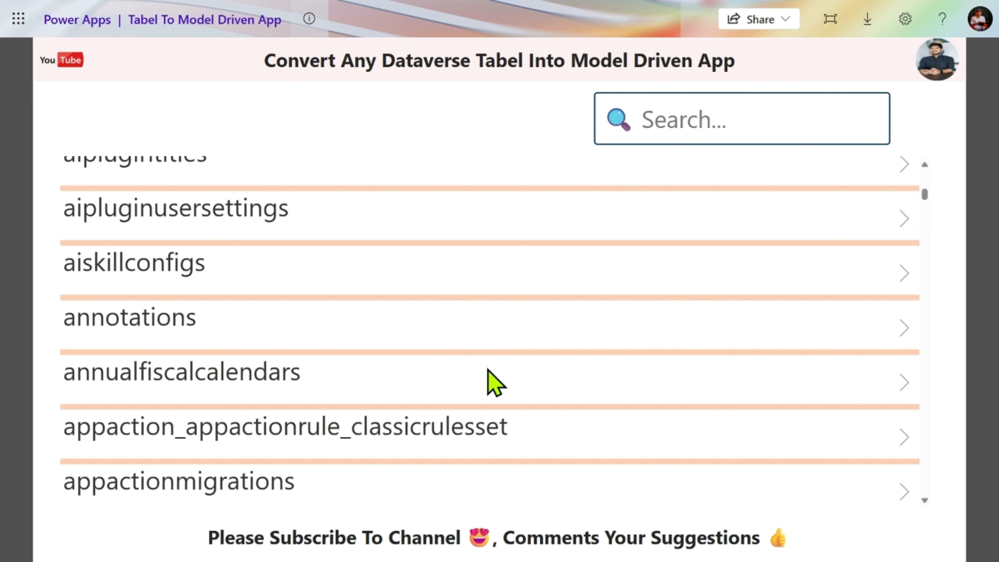
left_click(910, 327)
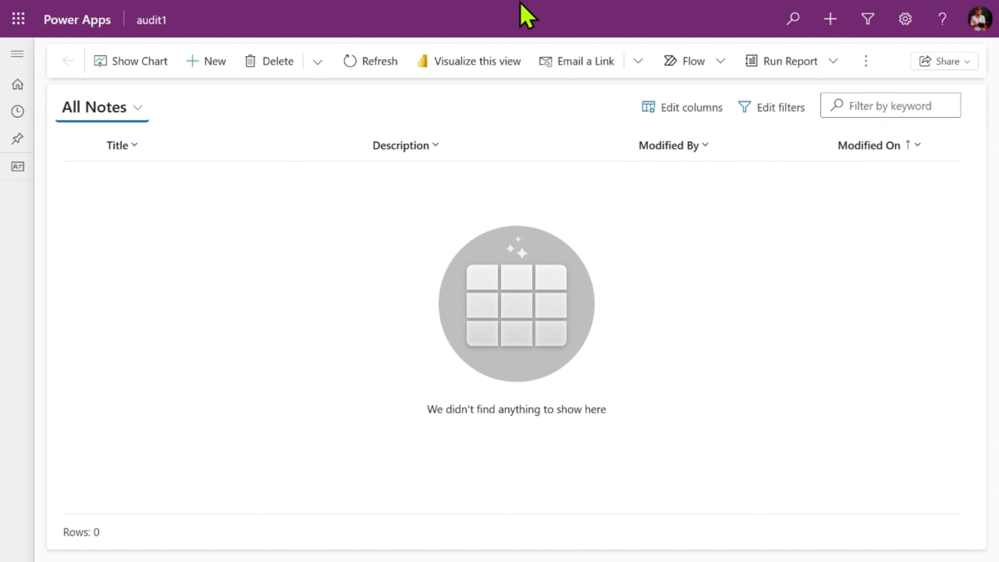
- Return to the Accounts table editor, leave it, and open the list of apps in the maker portal
mouse_move(527, 16)
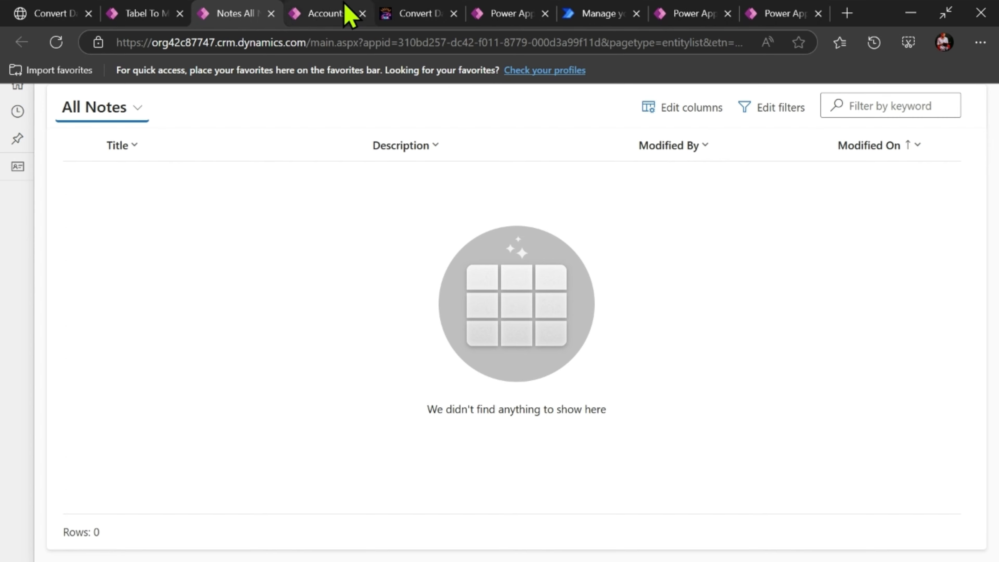
left_click(349, 14)
left_click(508, 18)
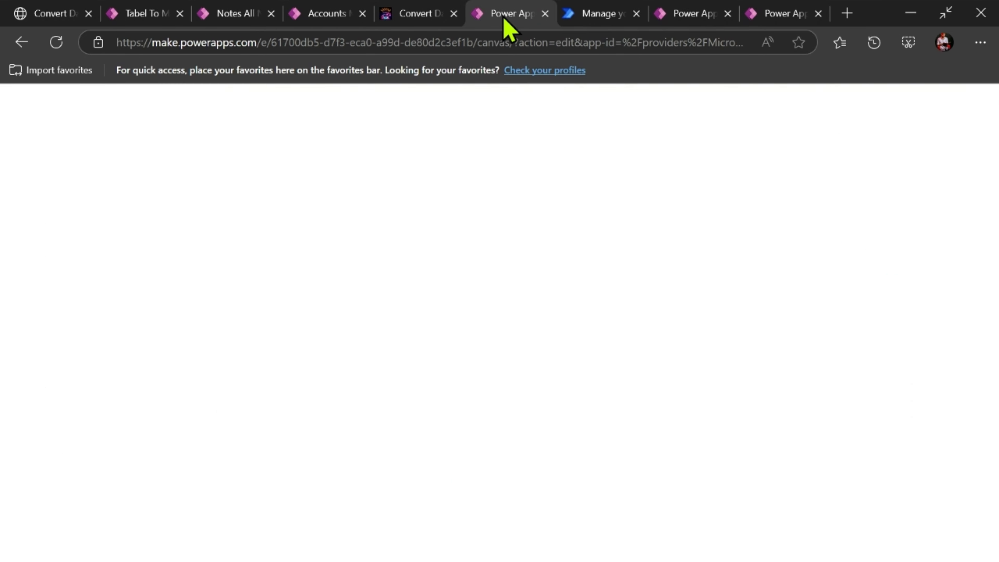
left_click(766, 15)
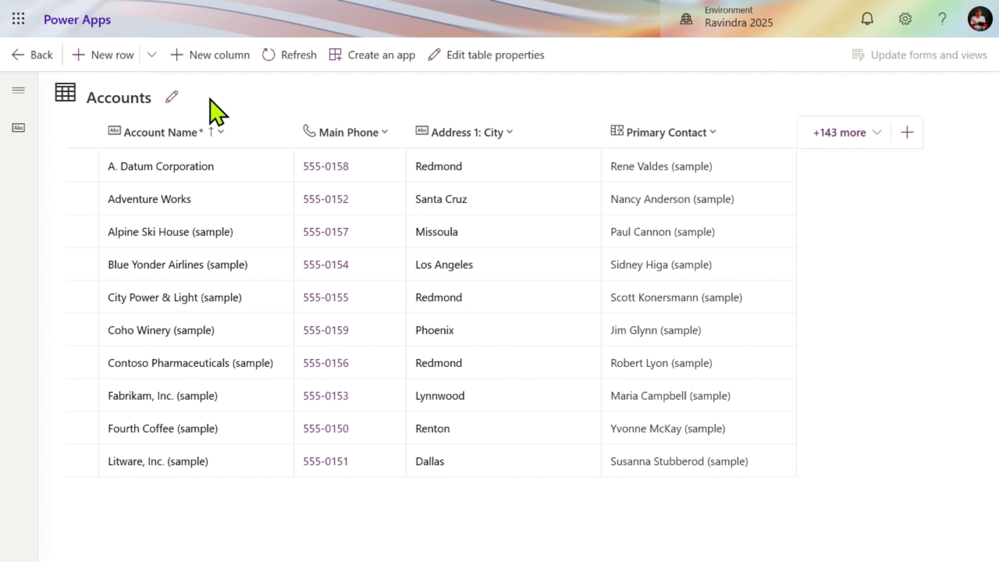
left_click(41, 55)
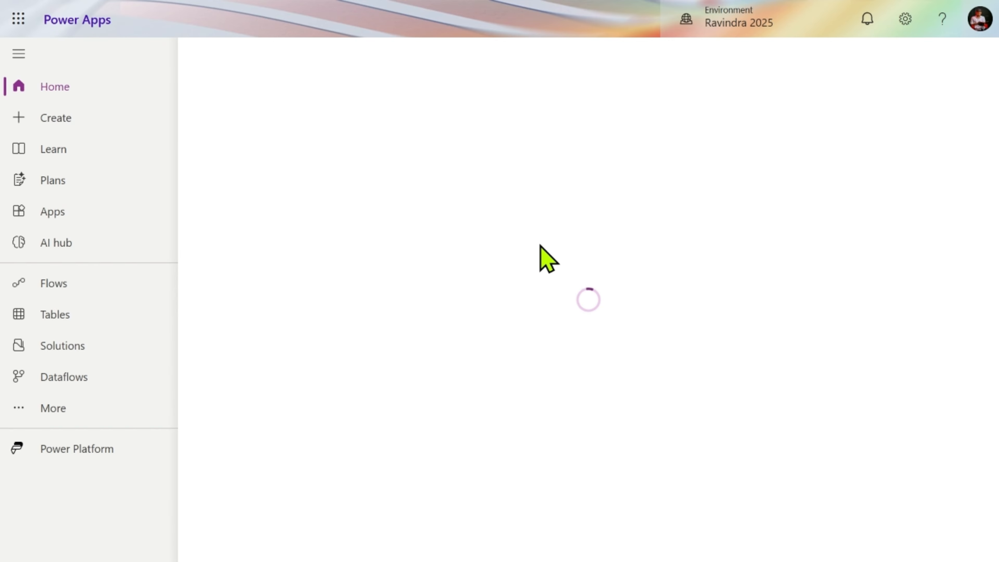
left_click(87, 223)
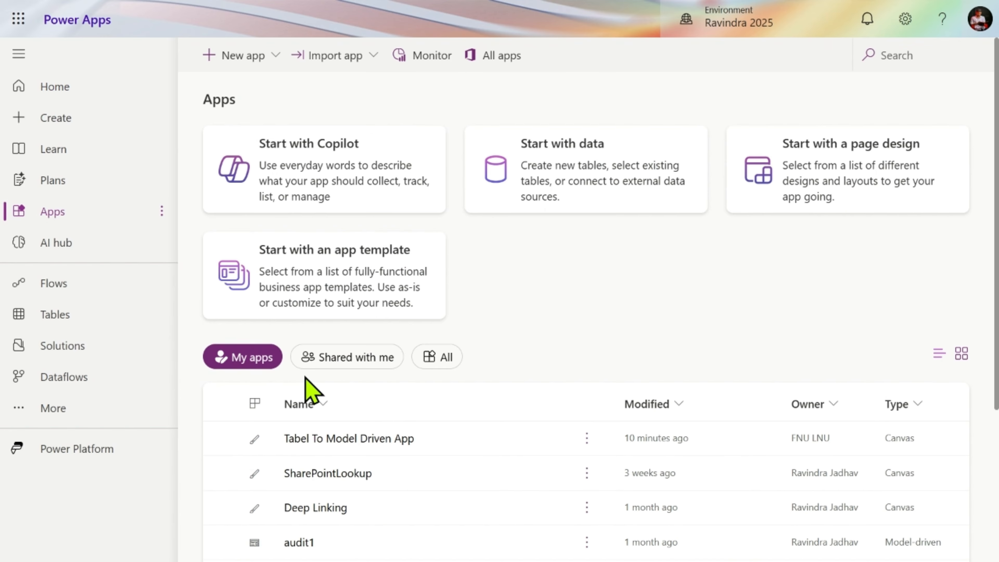
- Review the existing apps, including the model-driven ones, and the options for starting a new app
scroll(311, 389, "down", 4)
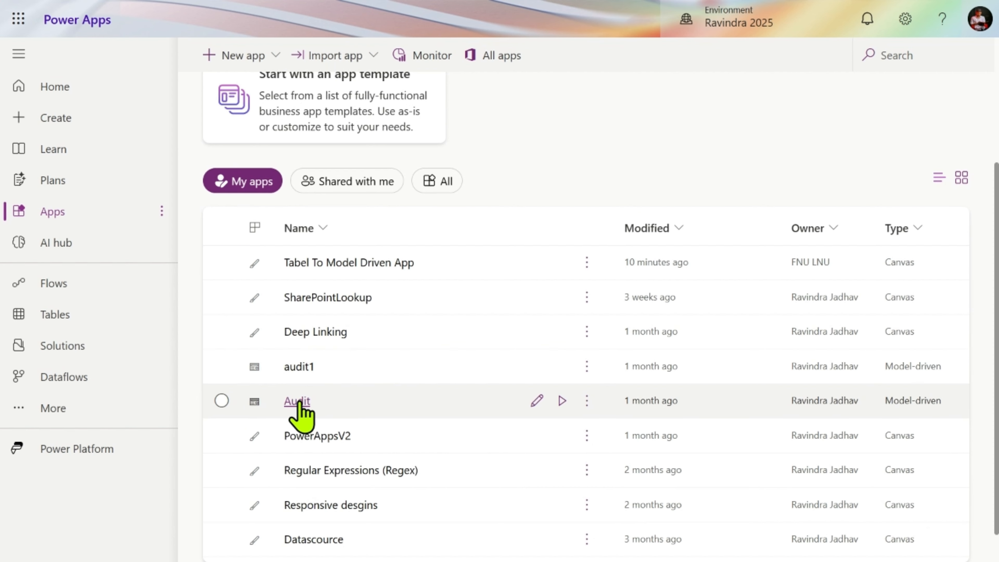
scroll(301, 413, "up", 4)
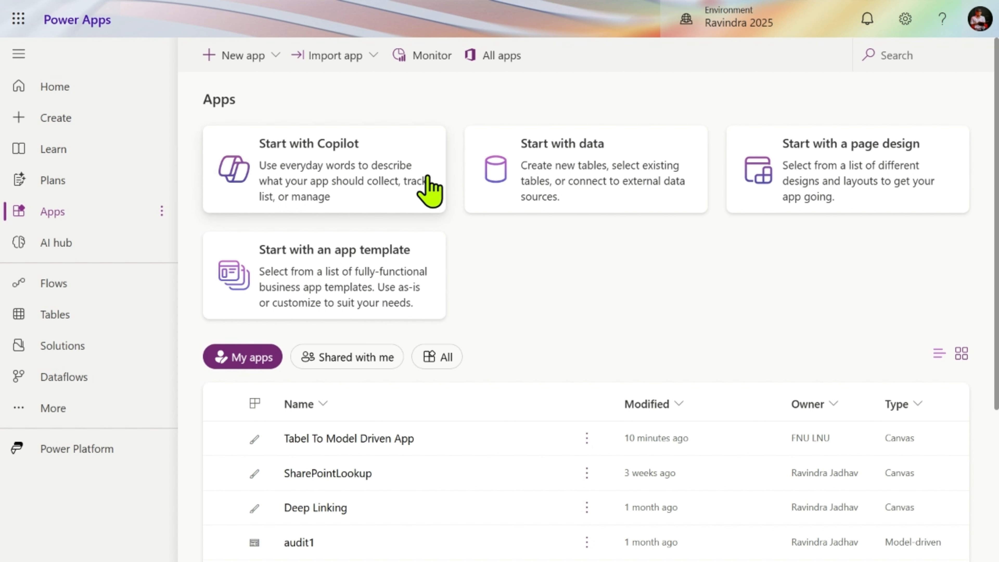
left_click(266, 56)
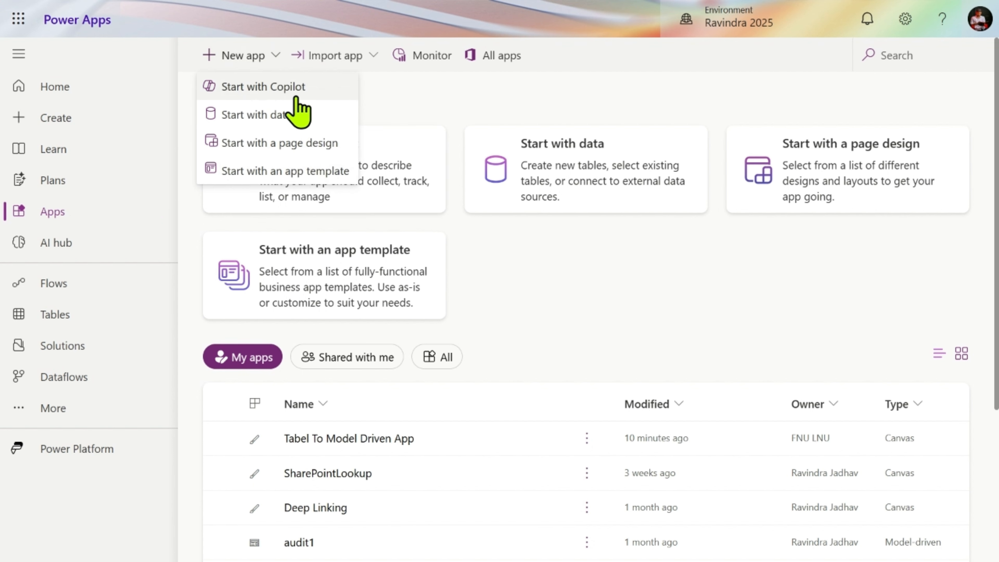
left_click(562, 276)
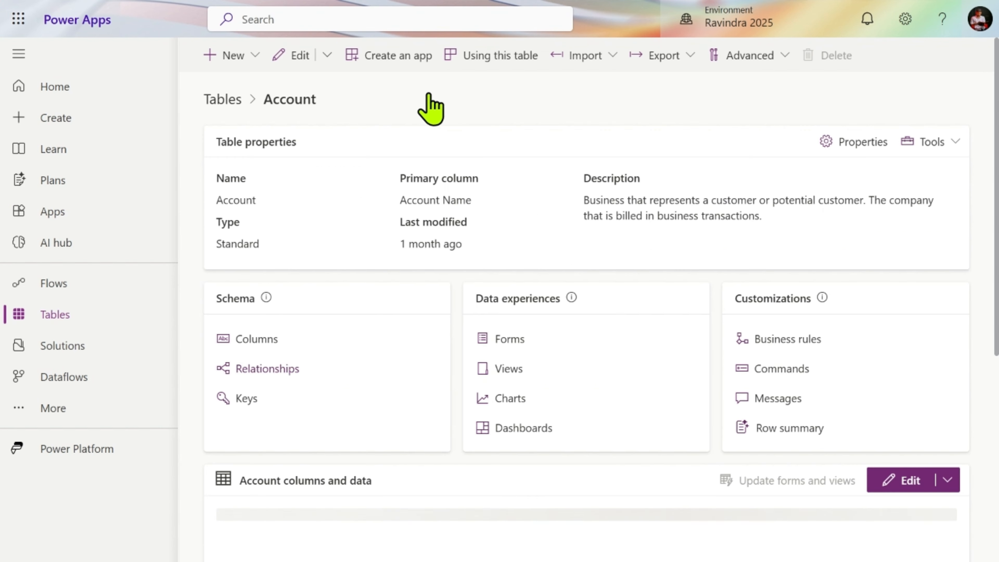
- Create a model-driven app named "Model Driven App All" based on the Account table
left_click(399, 63)
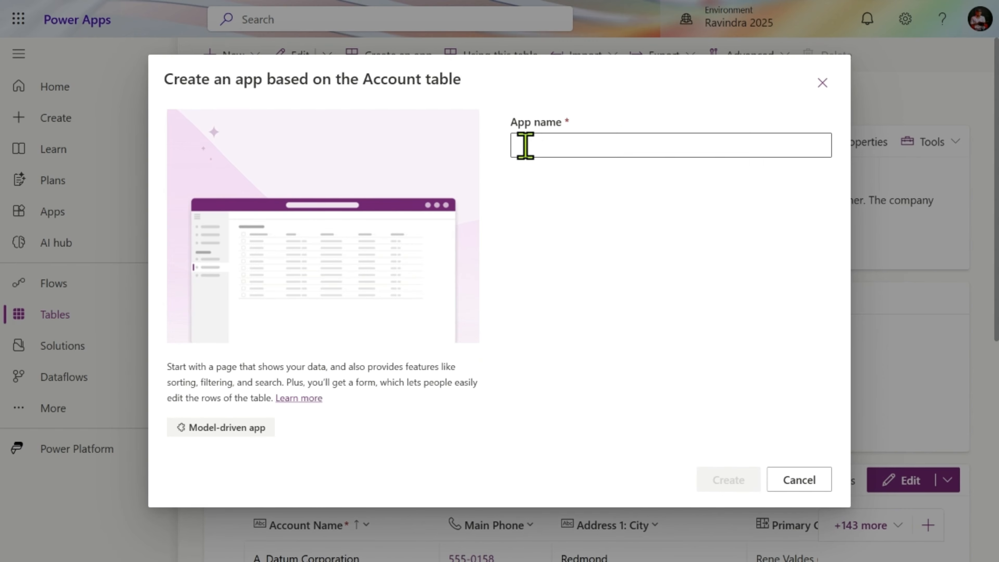
left_click(564, 139)
type("Accoun")
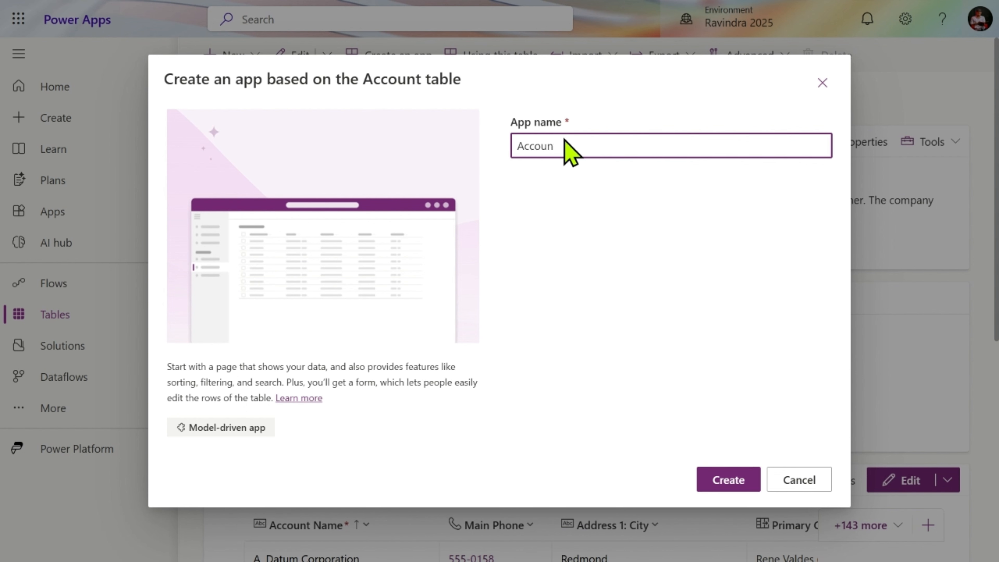
key("BackSpace")
key("BackSpace")
key("BackSpace")
key("BackSpace")
key("BackSpace")
key("BackSpace")
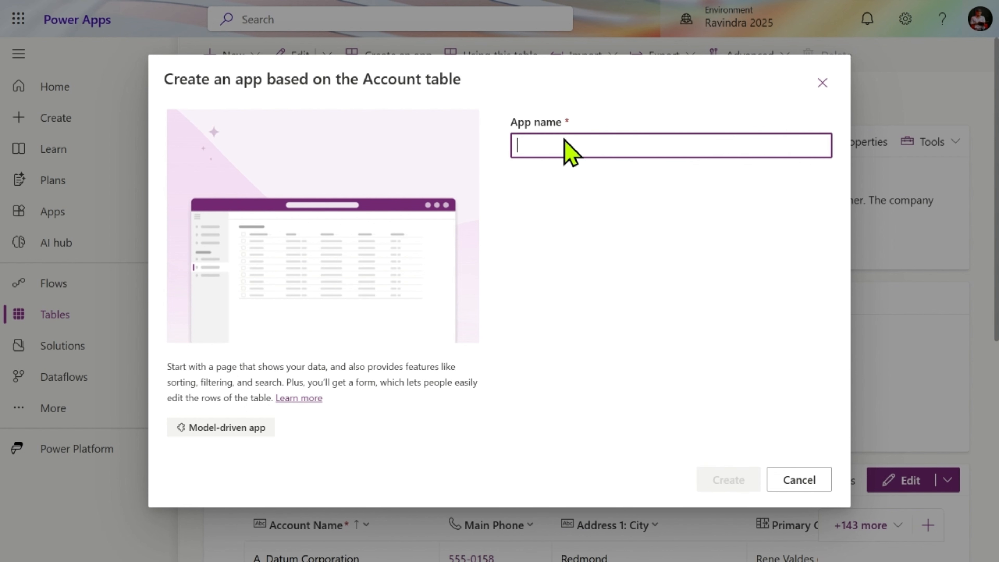
type("T")
key("BackSpace")
type("Model ")
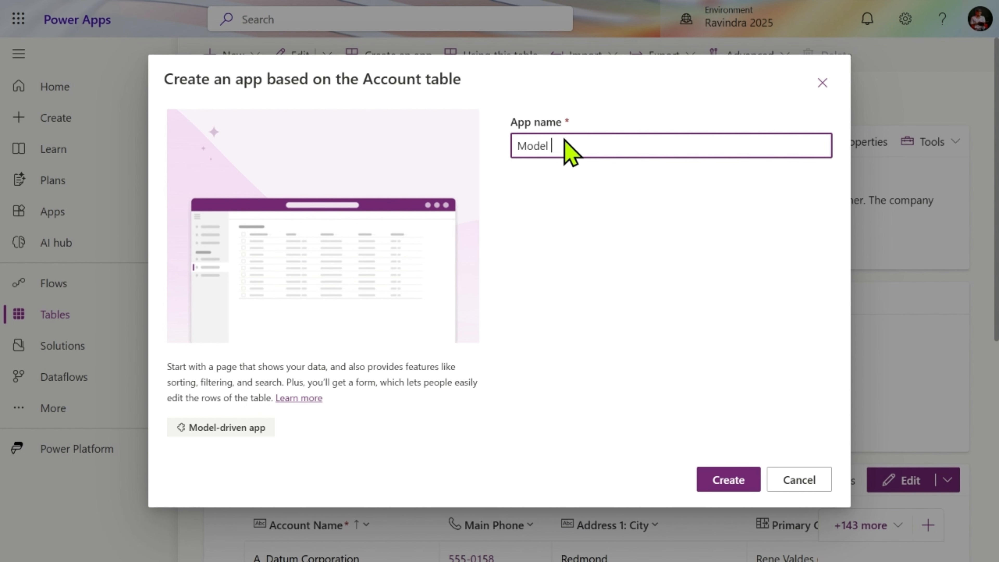
type("Driven")
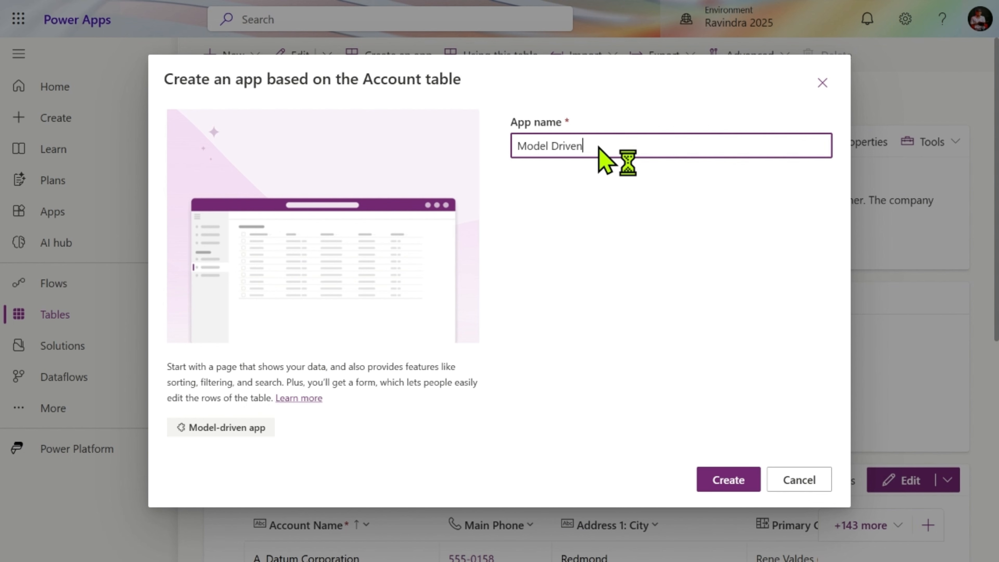
type(" Ap")
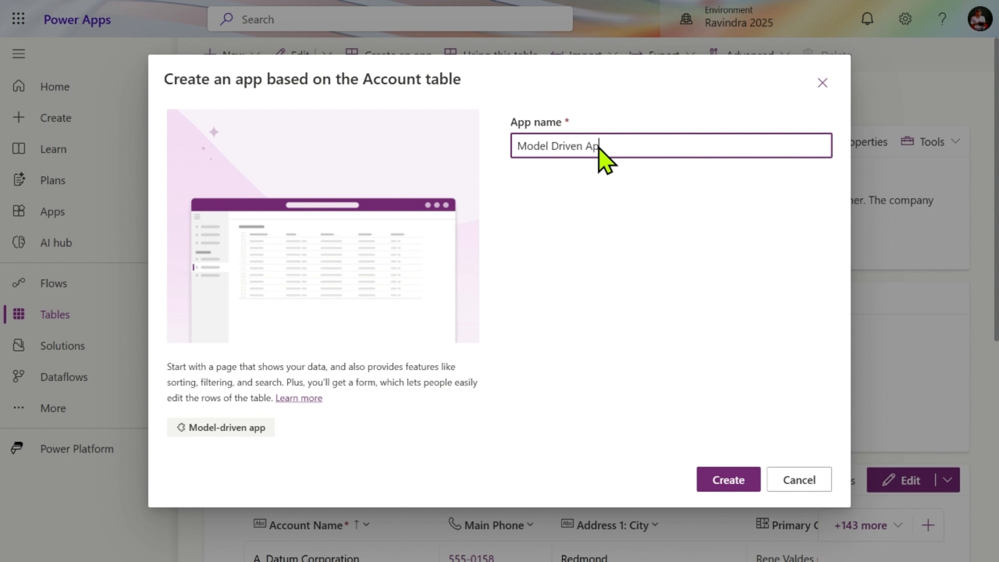
type("p All")
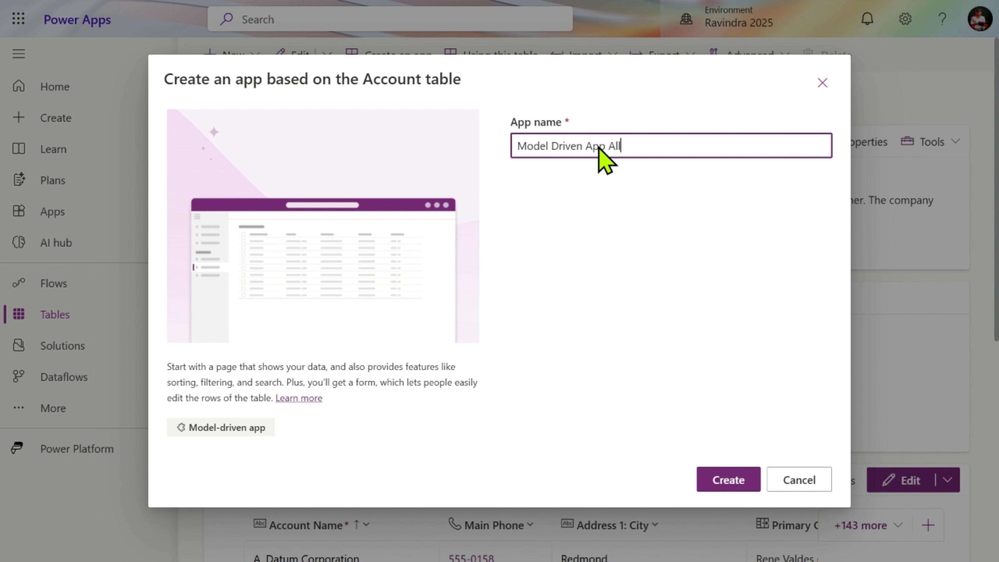
left_click(732, 485)
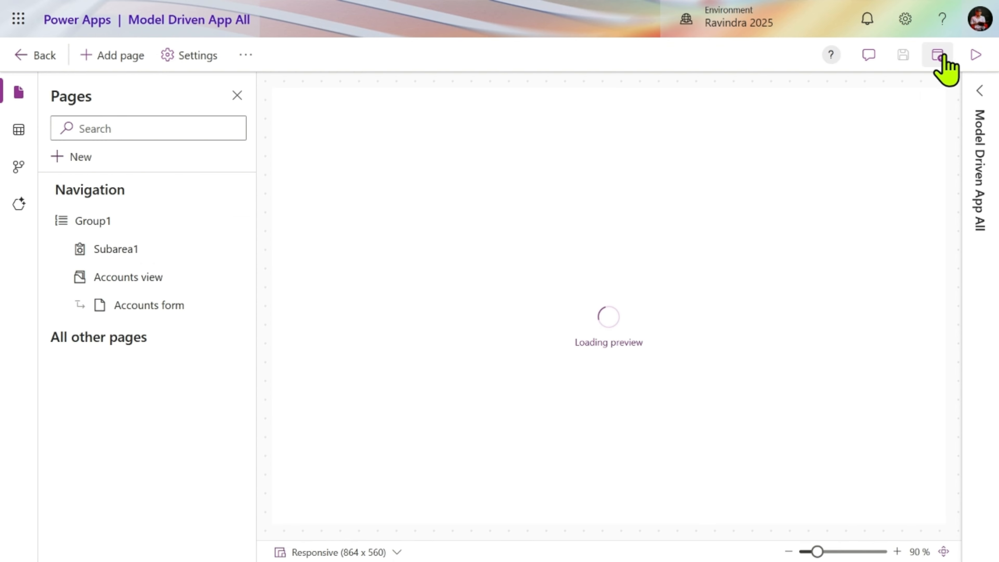
- Play the Model Driven App All app and select its web address up to the account table parameter
left_click(976, 57)
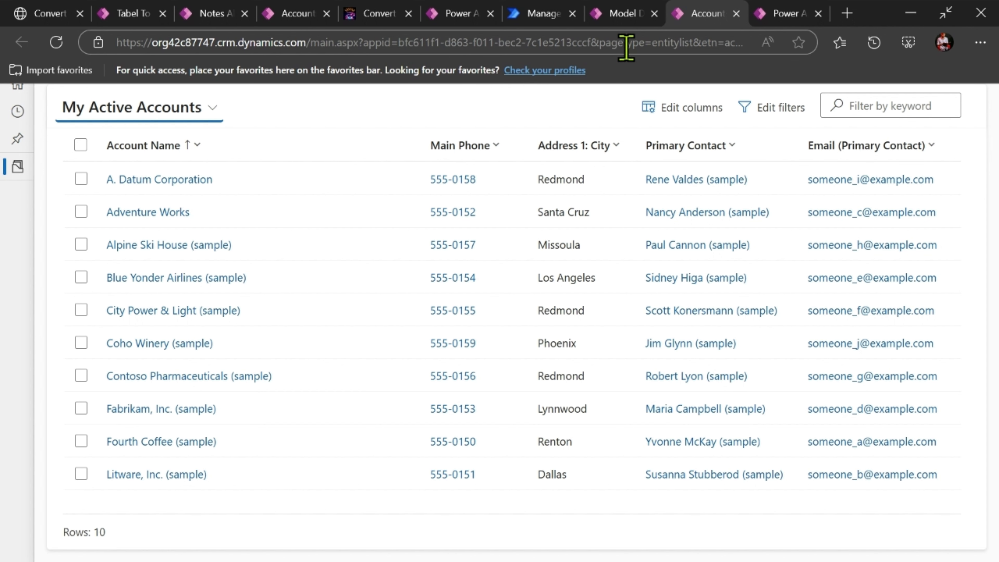
left_click(733, 42)
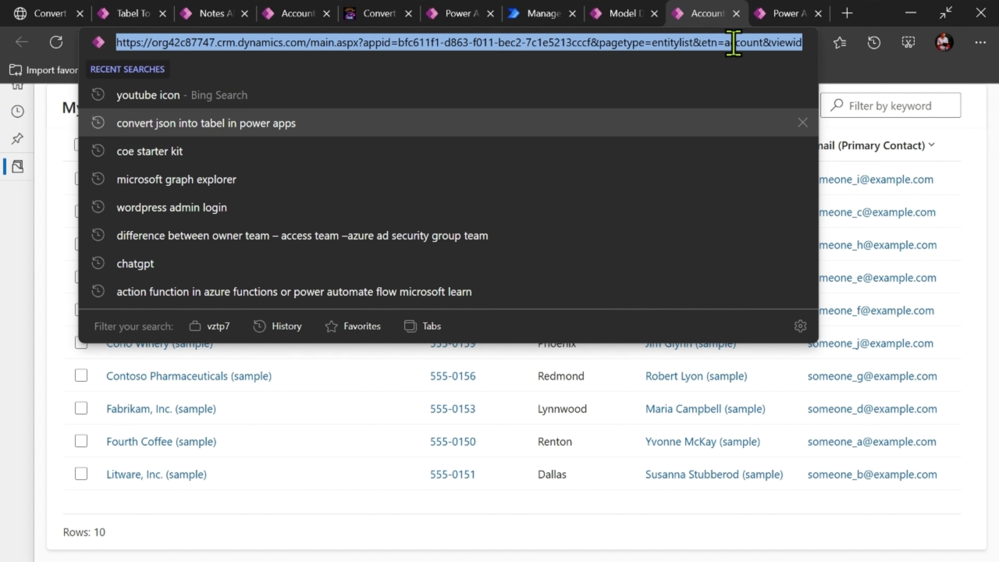
left_click(763, 43)
key("shift+Home")
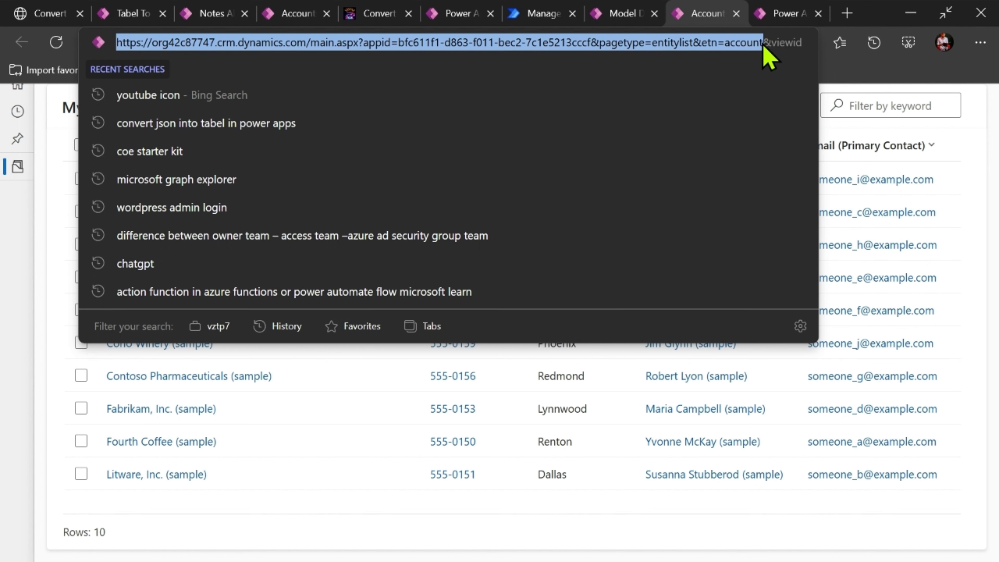
- Switch to the canvas app with the Accounts screen, skip its welcome message, and open an empty browser tab
left_click(782, 15)
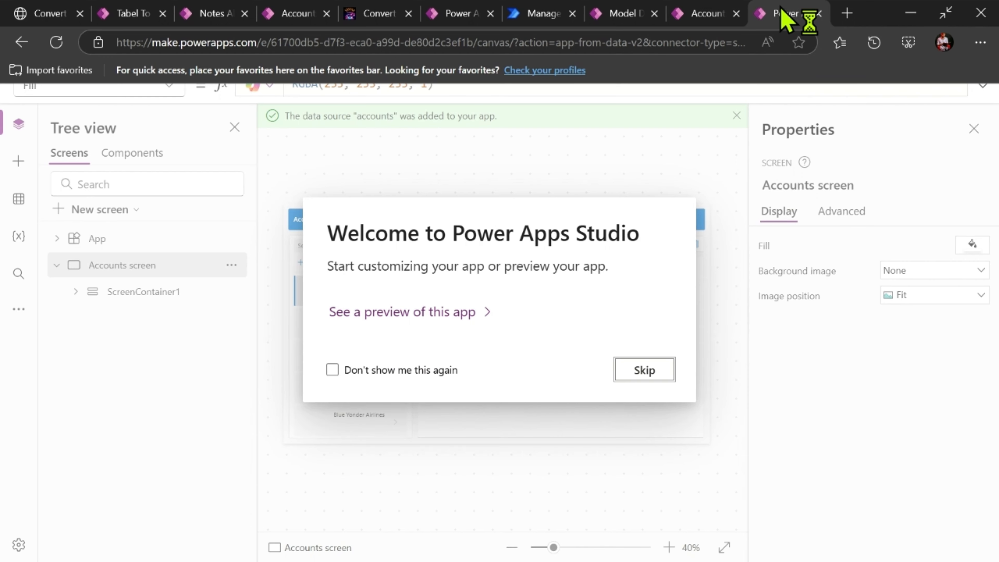
left_click(618, 376)
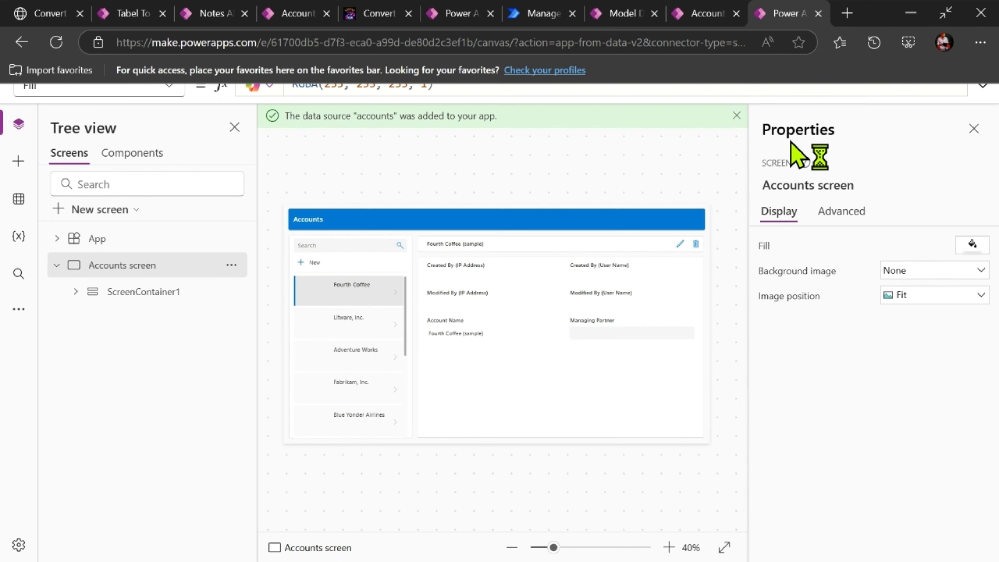
left_click(845, 14)
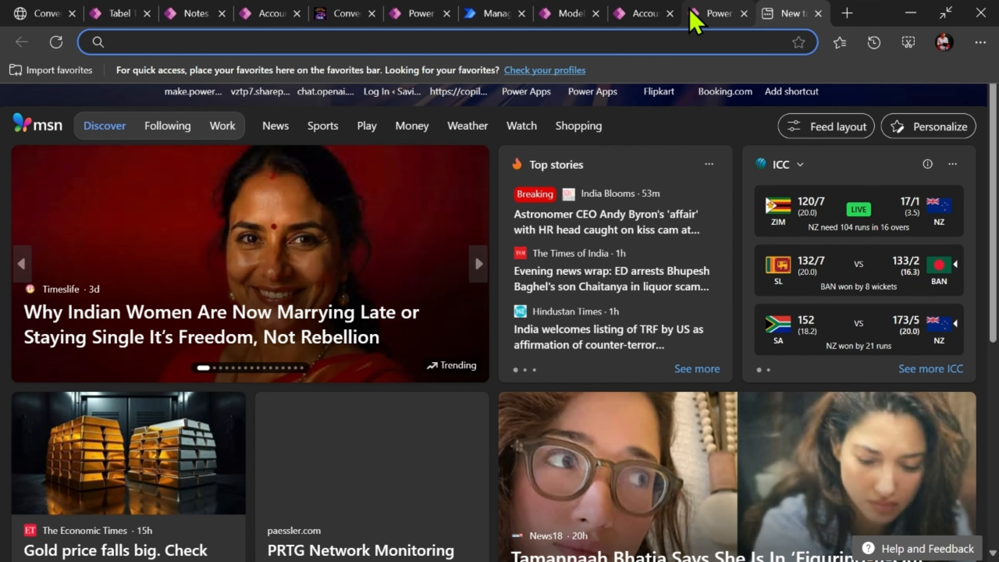
- Switch to Power Automate, open the Datatabel flow for editing, and examine its Power Apps trigger and HTTP request parameters
left_click(477, 15)
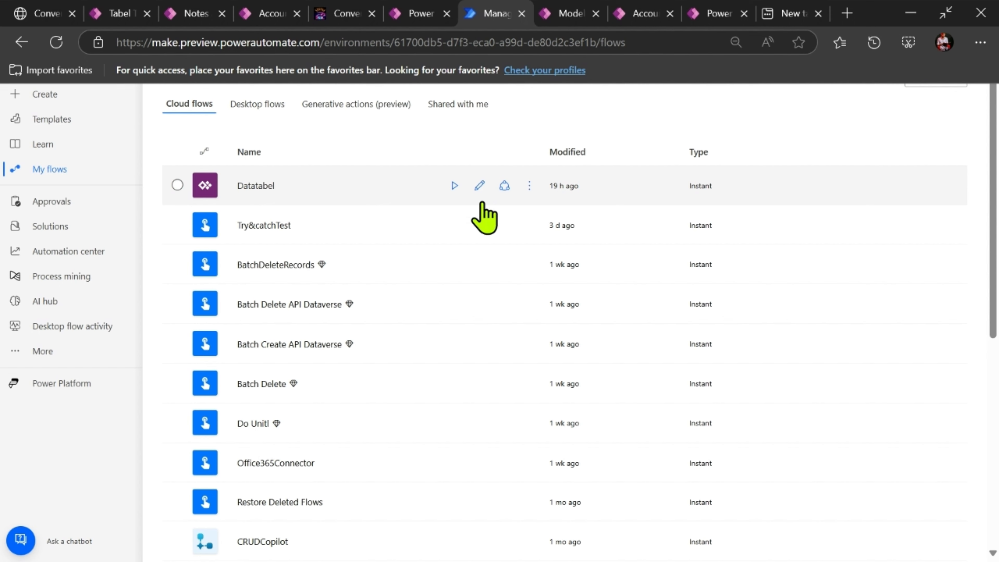
left_click(481, 185)
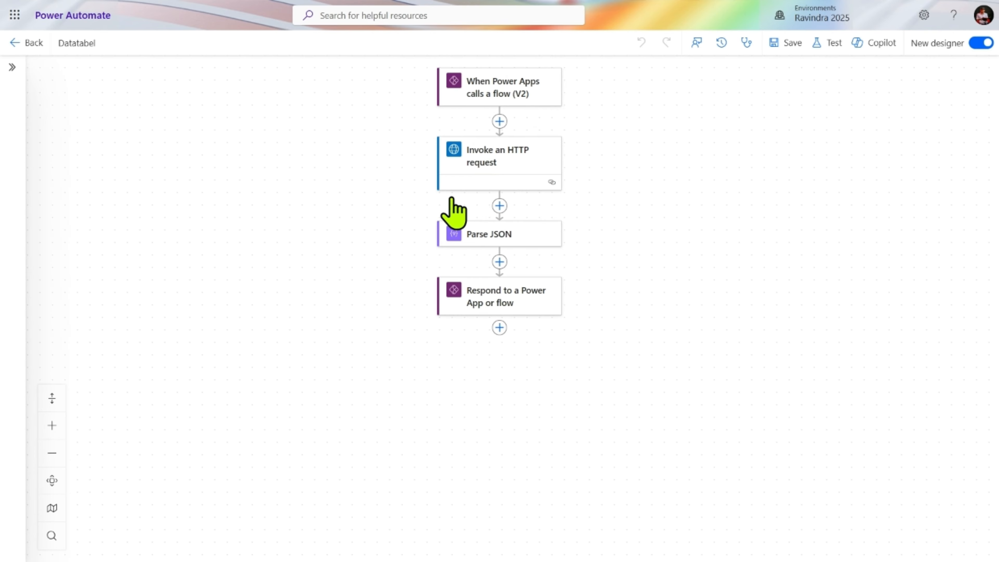
left_click(535, 94)
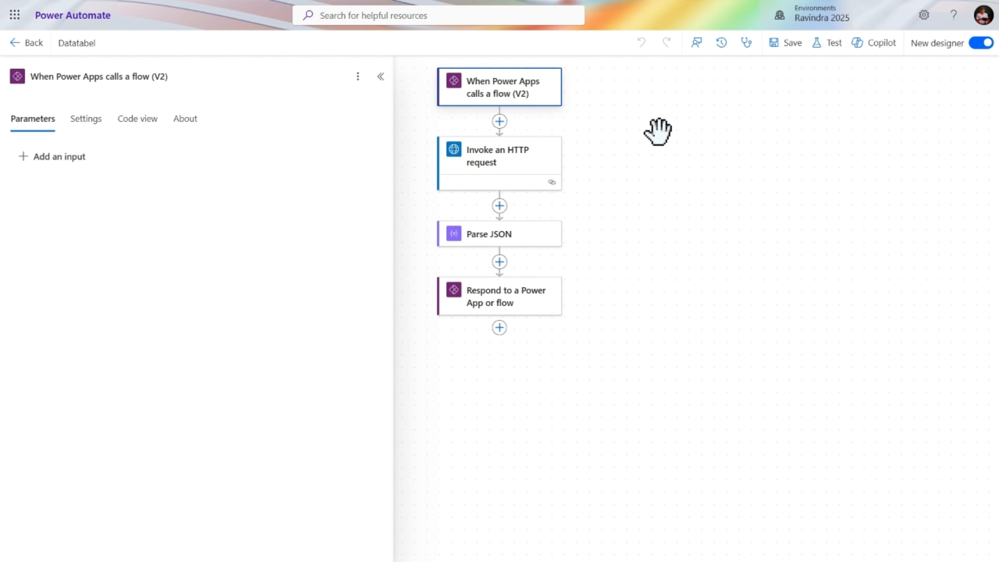
left_click(541, 155)
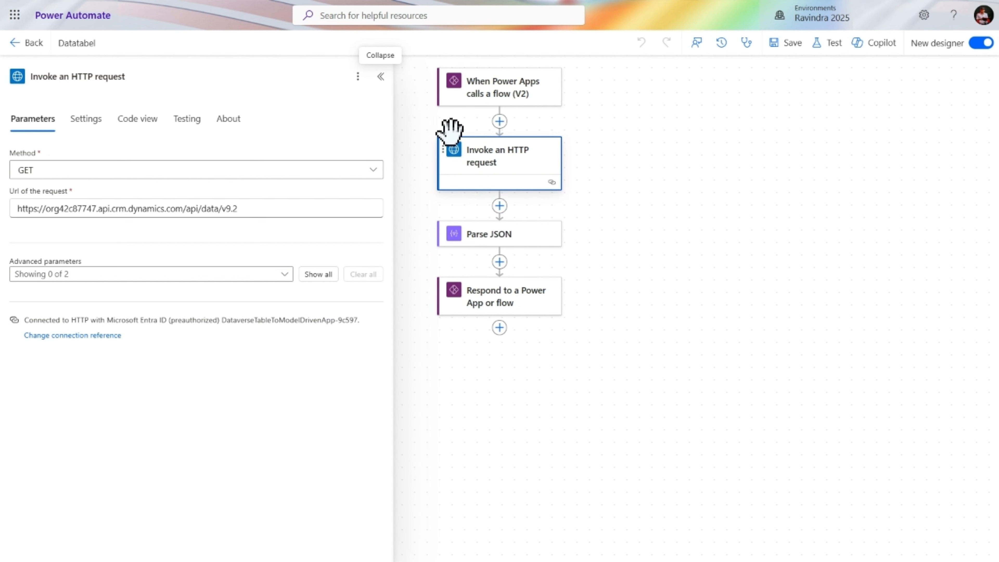
- Search the available actions for "http" to locate the preauthorized Microsoft Entra ID HTTP request, and leave without adding one
left_click(500, 121)
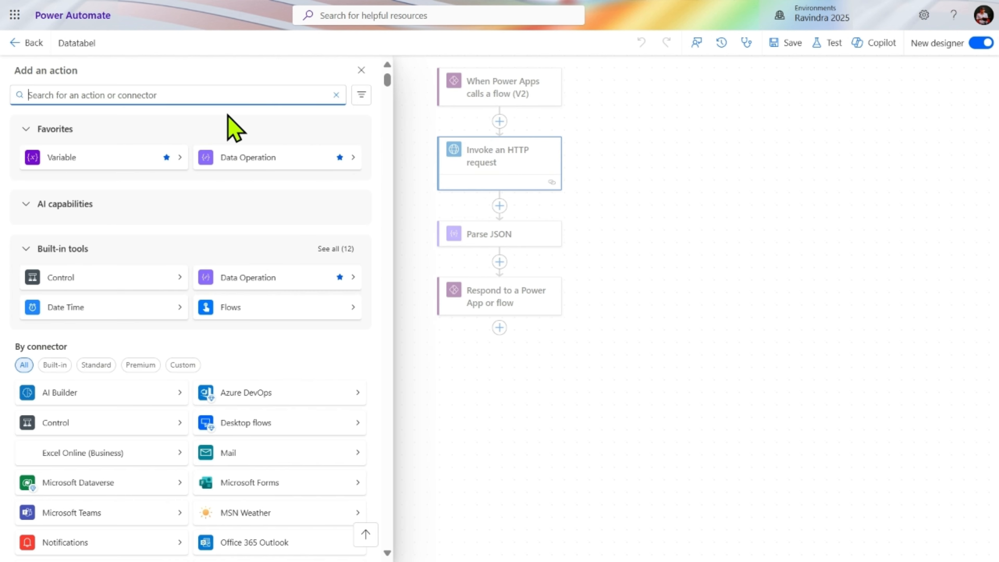
type("http")
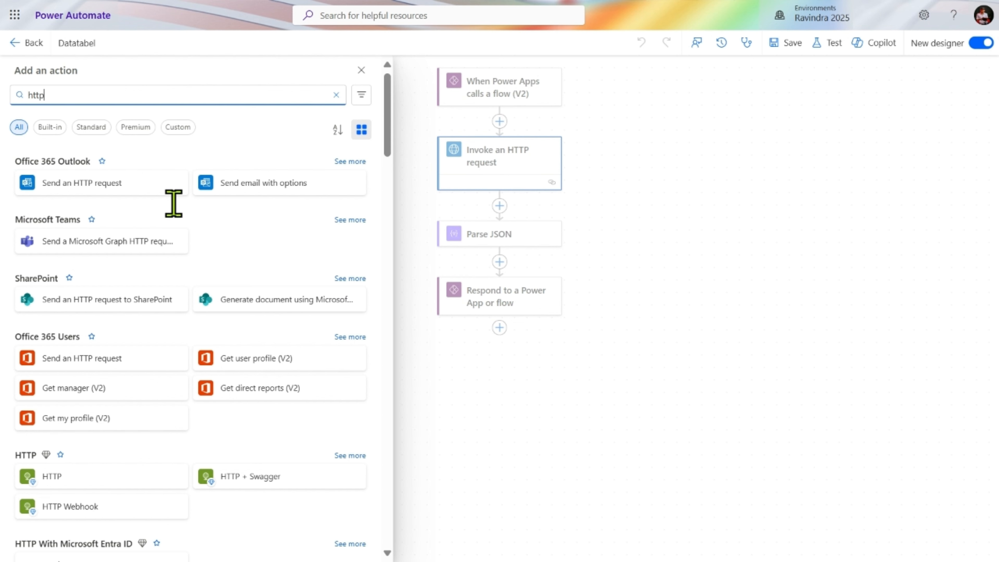
scroll(167, 350, "down", 6)
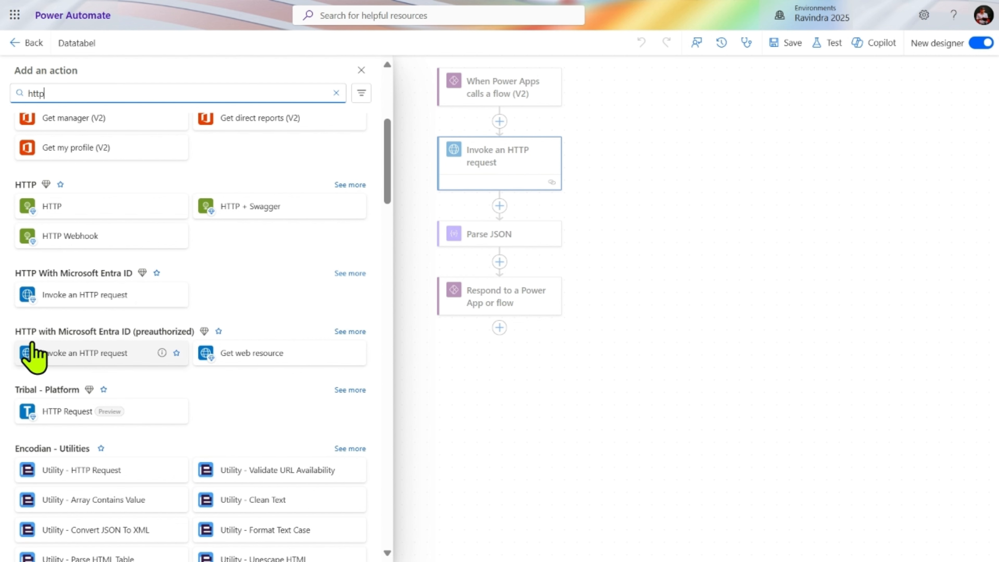
left_click(60, 342)
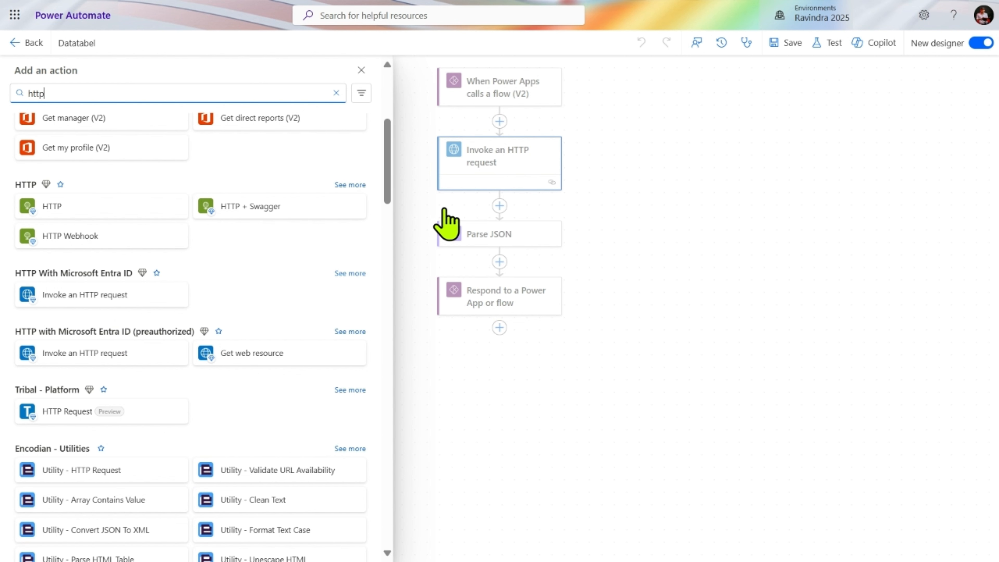
left_click(361, 70)
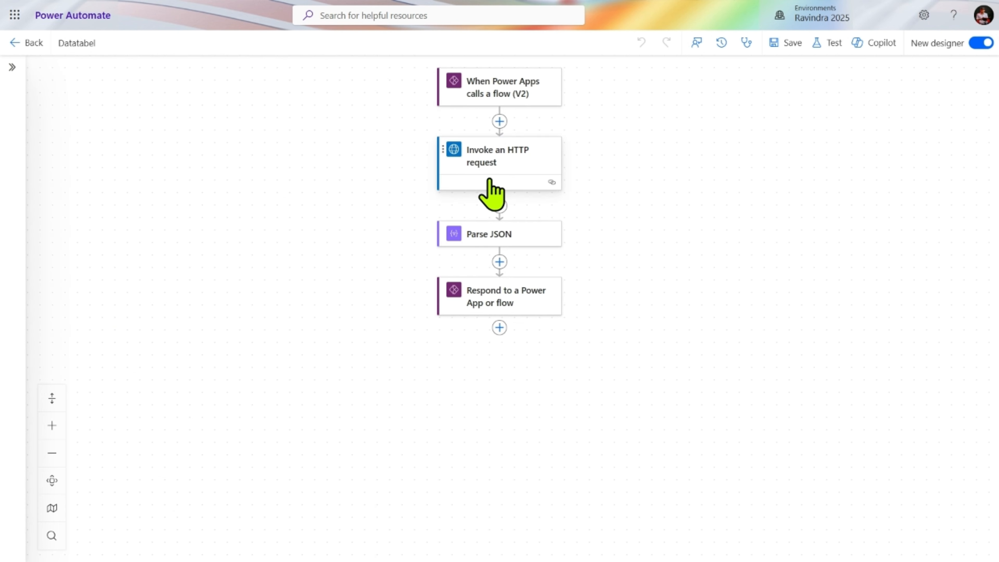
- Examine the content and schema of the Parse JSON action and the outputs of the Respond to a Power App or flow action
left_click(509, 246)
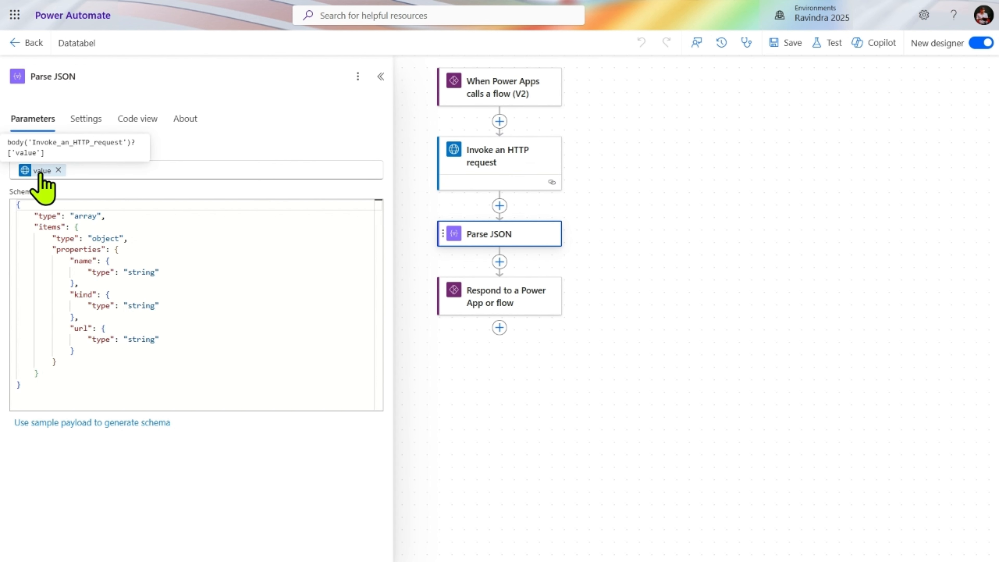
left_click(514, 311)
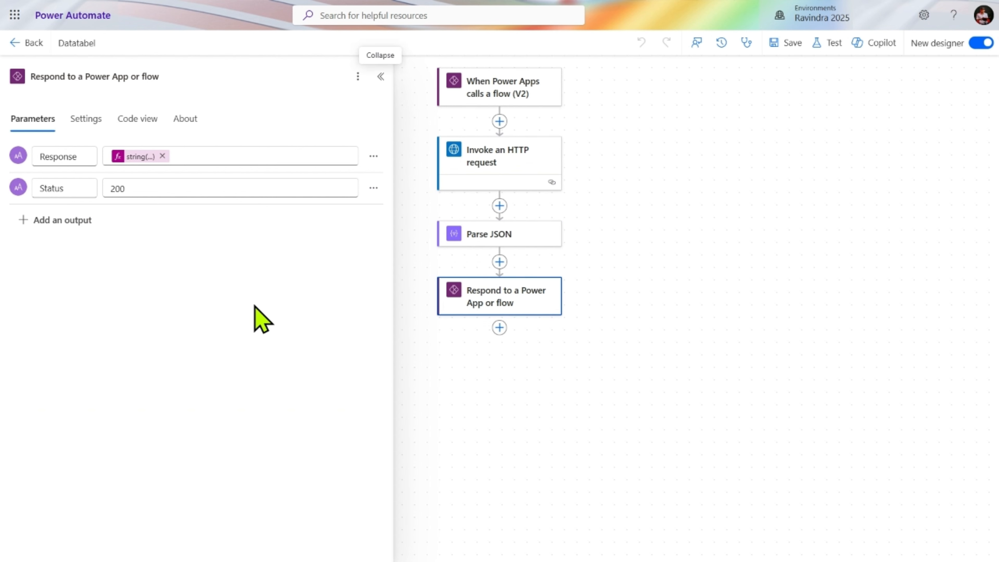
- Switch to the Savinj blog article and read through its instructions for the HTTP request, Parse JSON and response actions
mouse_move(393, 16)
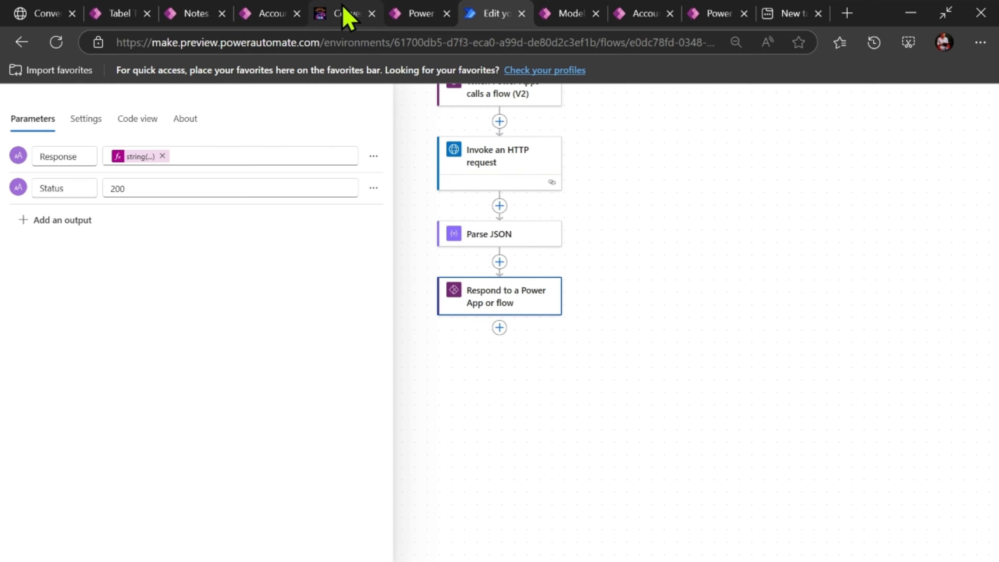
left_click(346, 14)
scroll(307, 456, "down", 10)
scroll(307, 456, "down", 20)
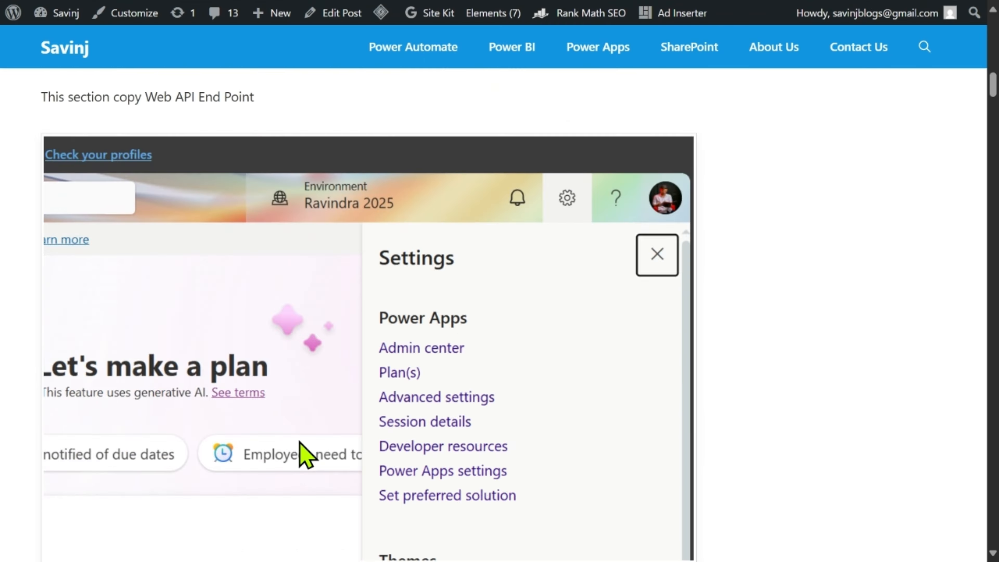
scroll(306, 448, "down", 5)
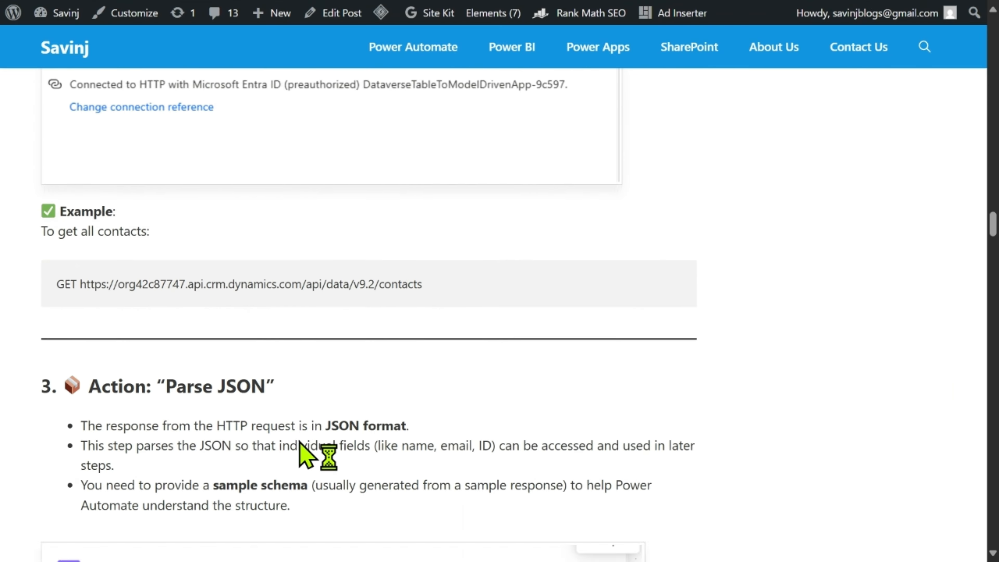
scroll(305, 455, "up", 10)
scroll(305, 455, "down", 8)
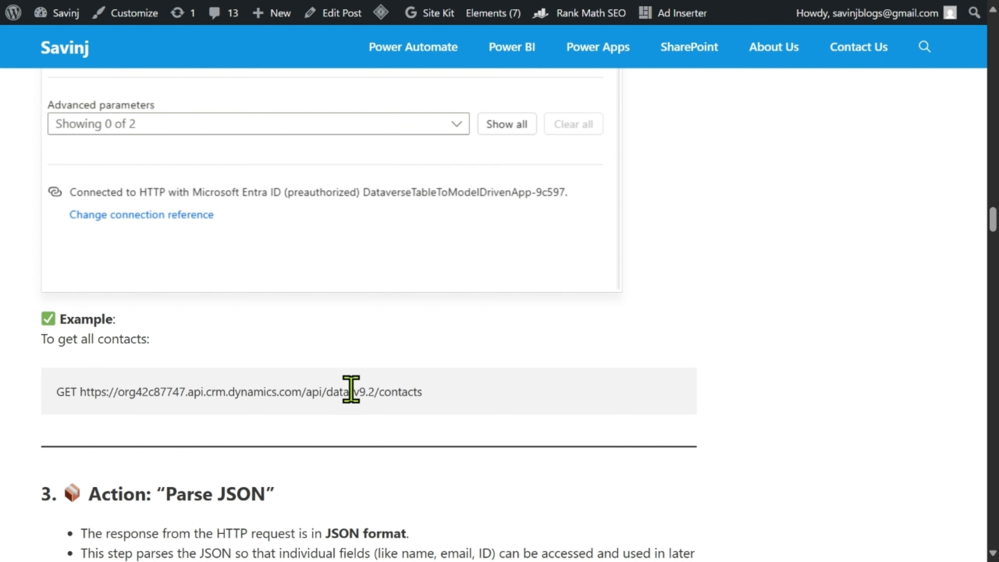
scroll(350, 383, "down", 10)
scroll(351, 393, "down", 2)
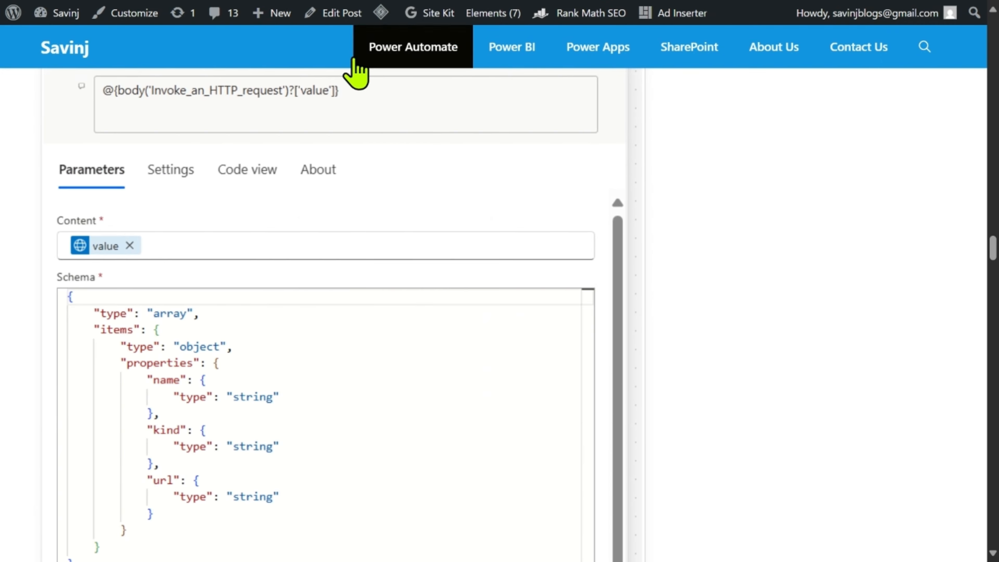
scroll(408, 231, "down", 15)
scroll(417, 244, "down", 3)
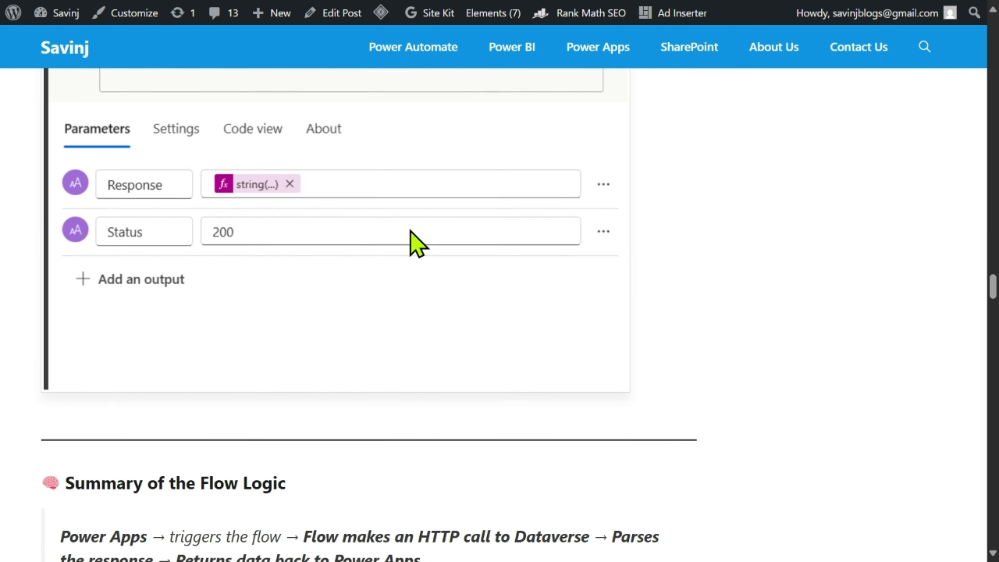
- Return to the Tabel To Model Driven App editor and review its connected Power Automate flows and the options for adding one
mouse_move(457, 13)
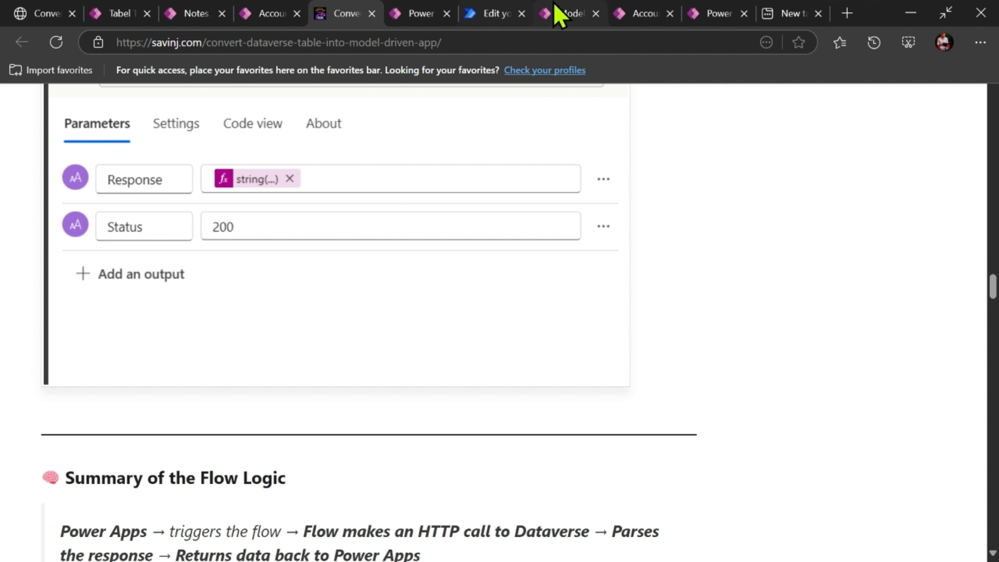
left_click(398, 14)
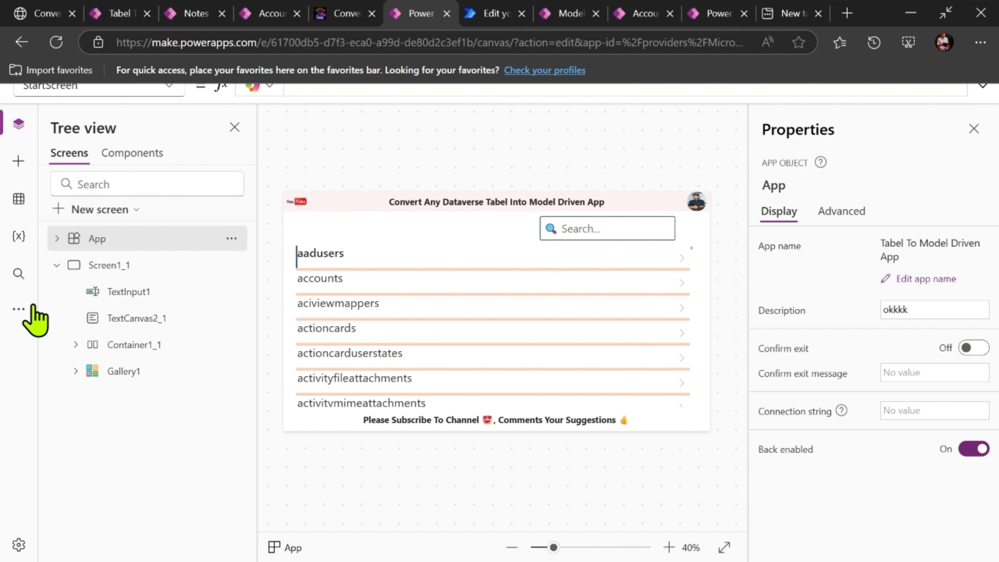
left_click(19, 311)
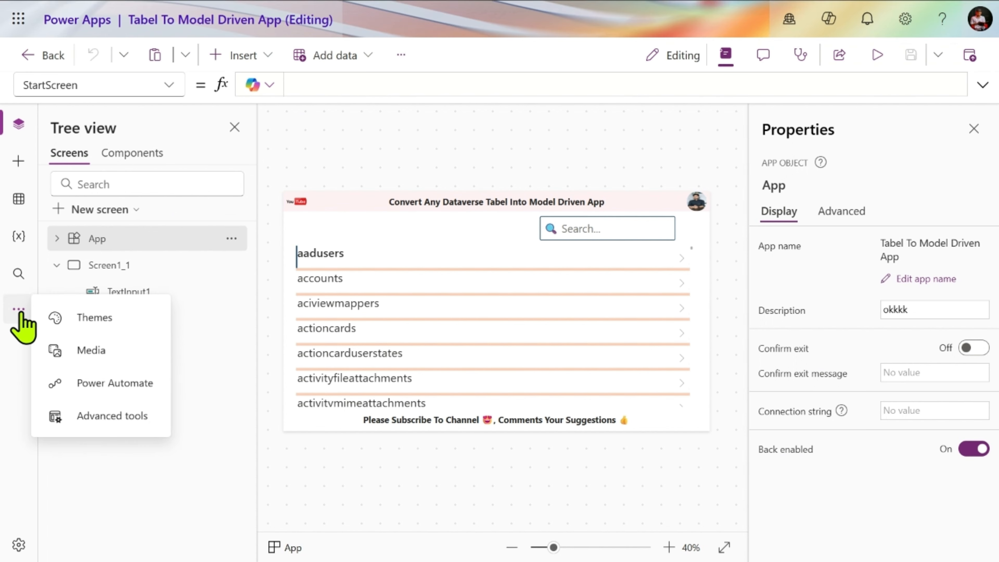
left_click(101, 382)
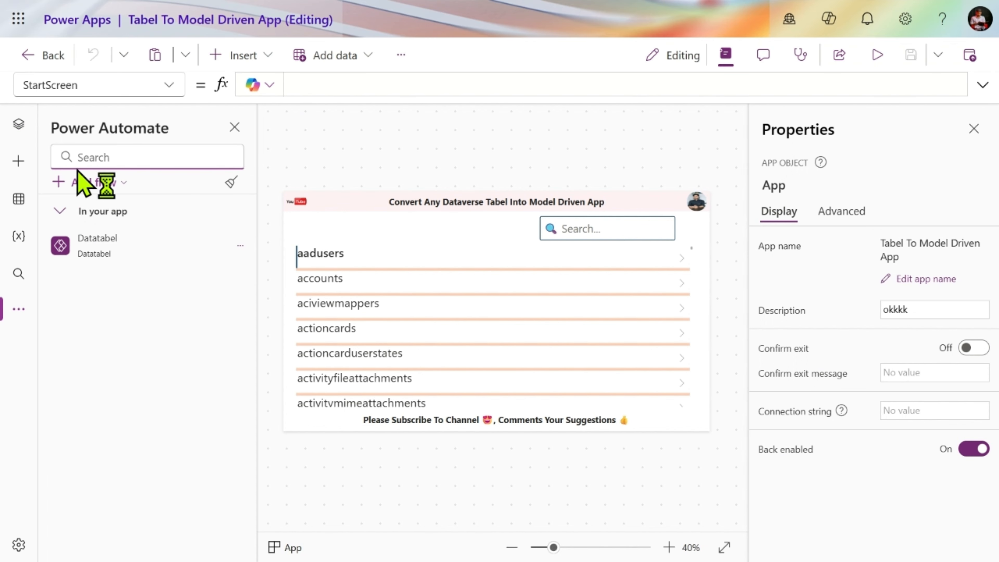
left_click(78, 182)
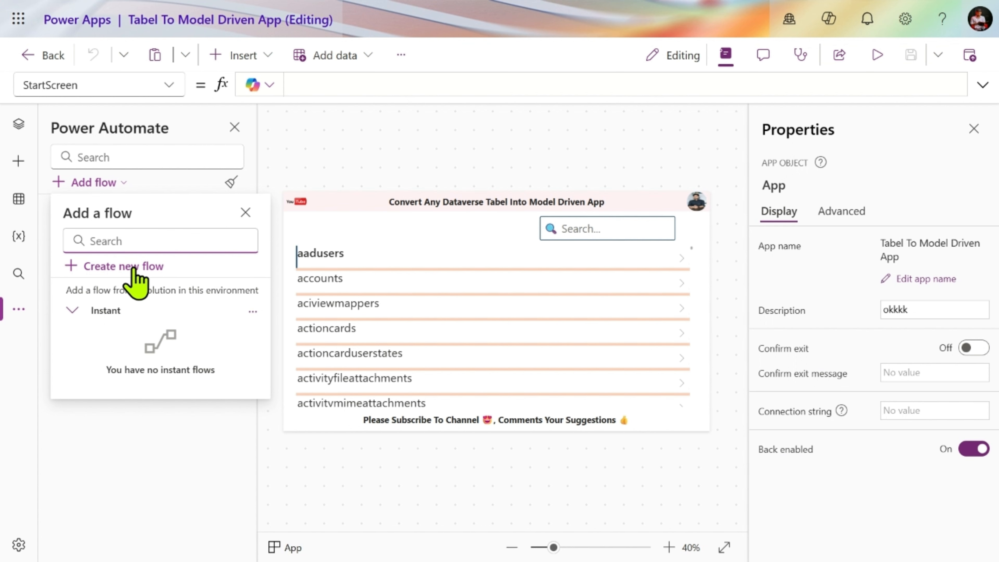
- Show the app's OnStart formula and inspect the contents of the AllTabelNames variable
left_click(20, 126)
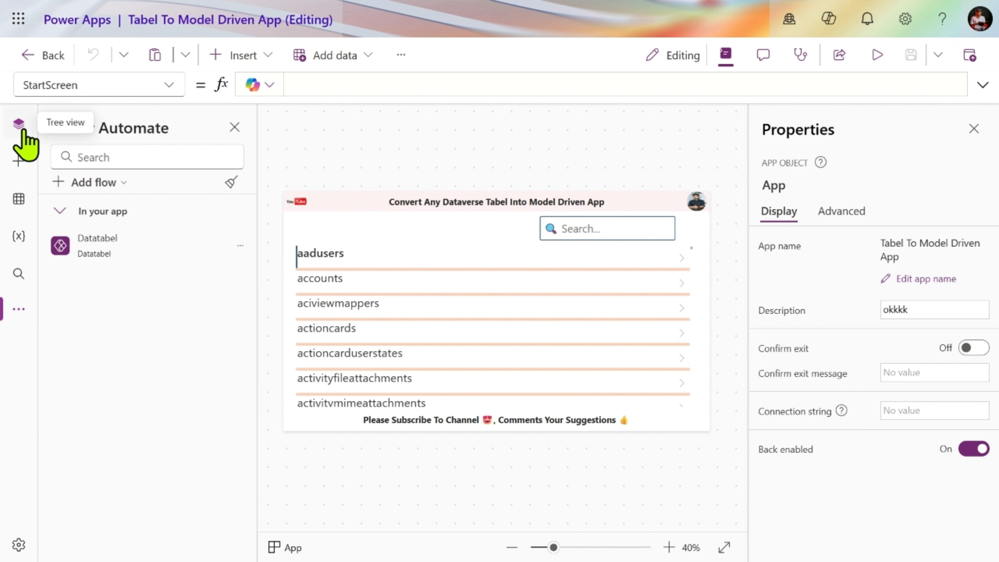
left_click(166, 84)
left_click(78, 328)
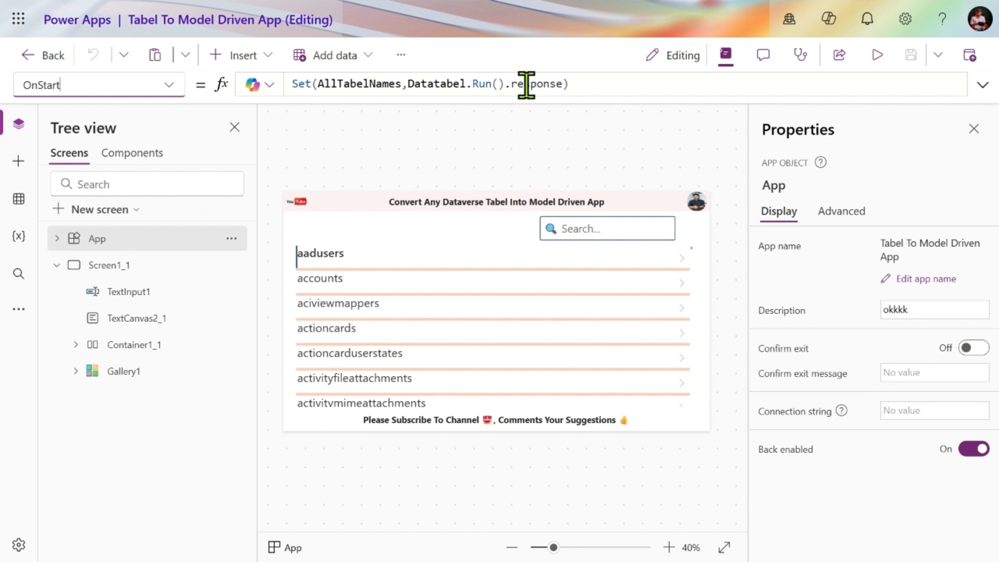
double_click(369, 84)
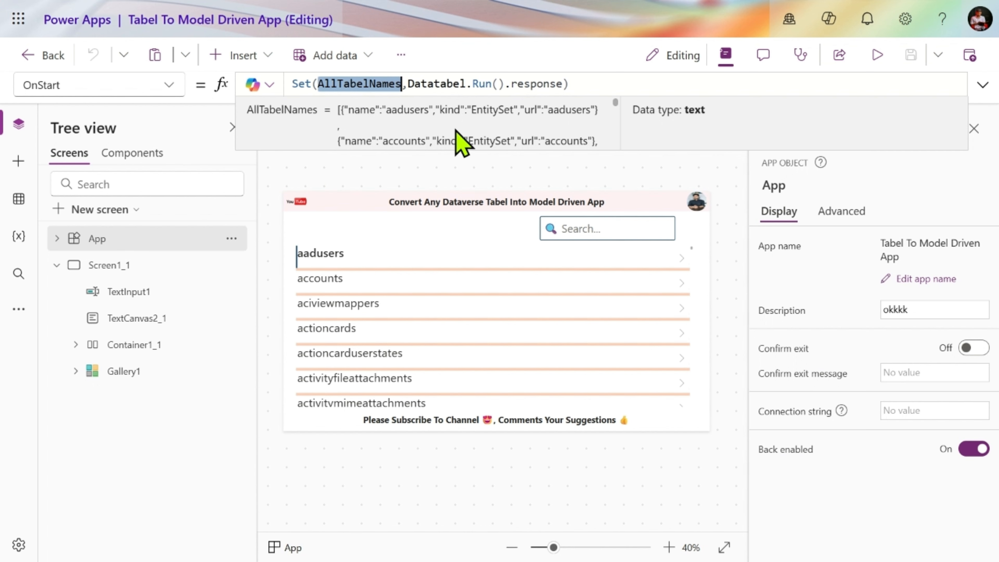
- Show the full Items formula of Gallery1 on Screen1_1 and inspect the AllTabelNames variable it parses
left_click(161, 266)
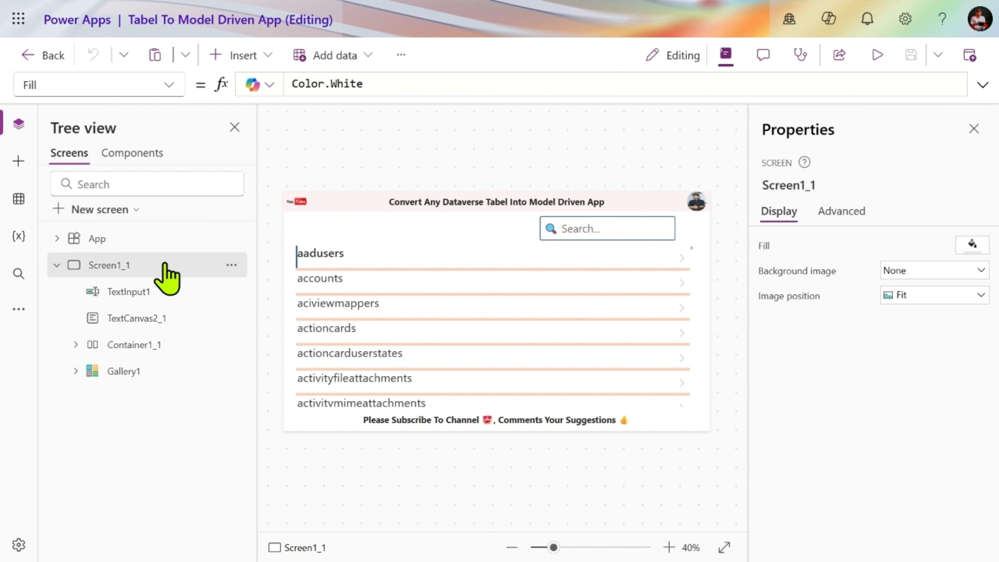
left_click(362, 325)
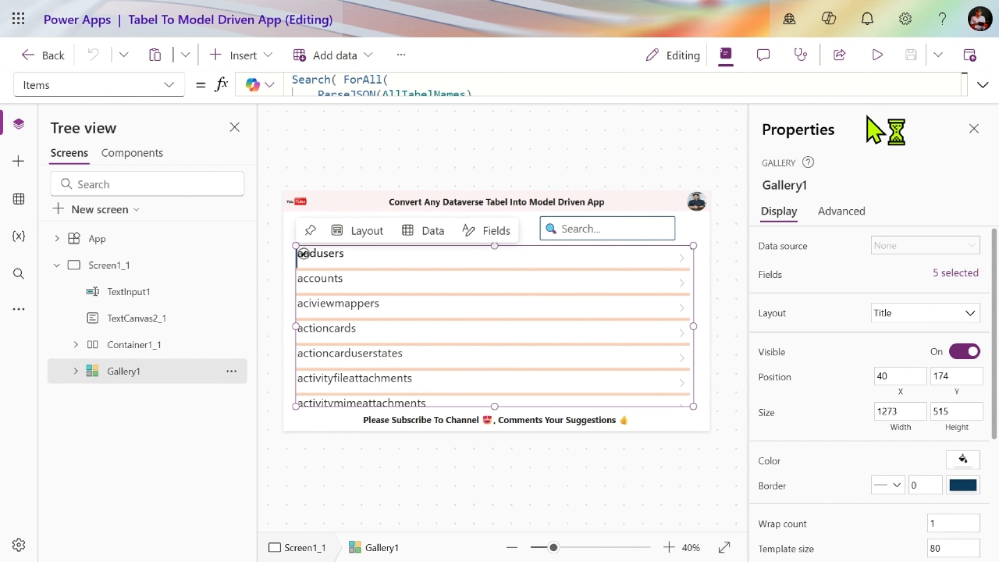
left_click(982, 86)
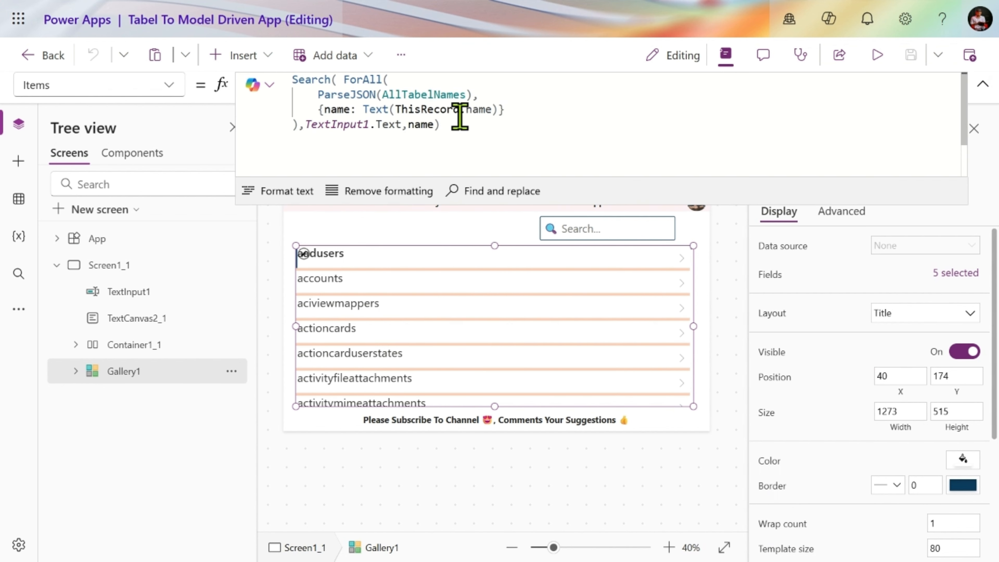
double_click(429, 95)
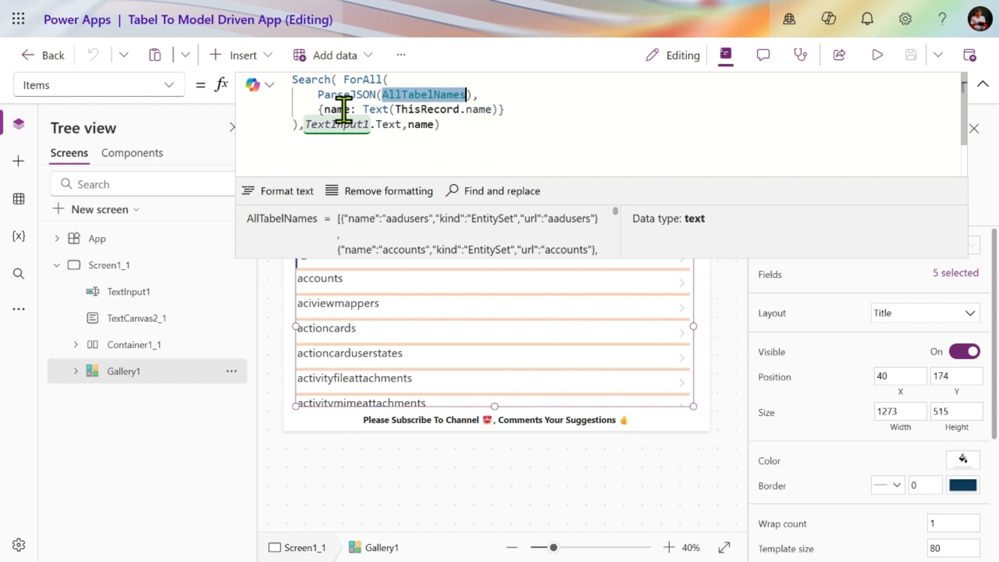
- Extend the record in Gallery1's Items formula with a second field, URl:Text(ThisRecord.url), after the name field
double_click(376, 110)
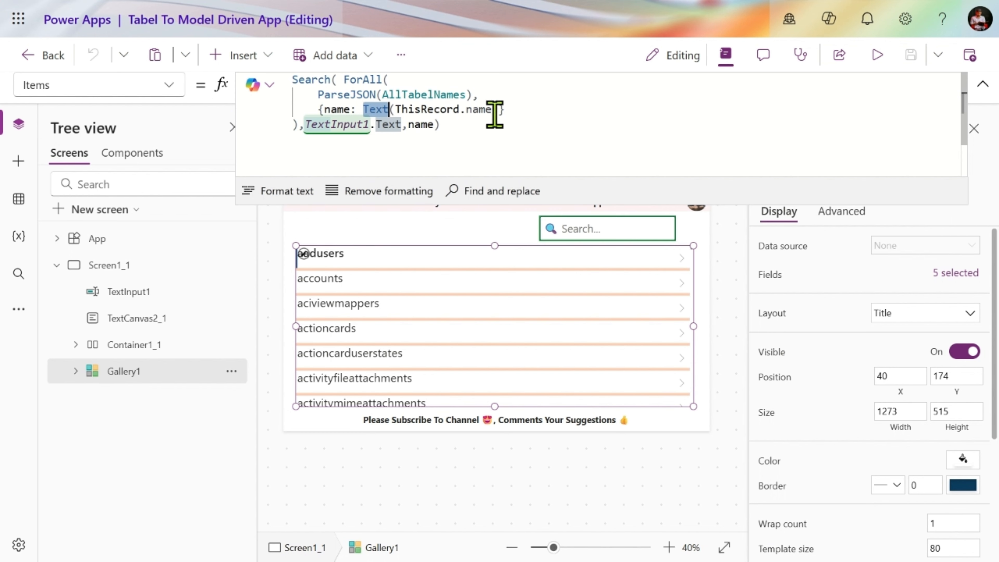
left_click(462, 140)
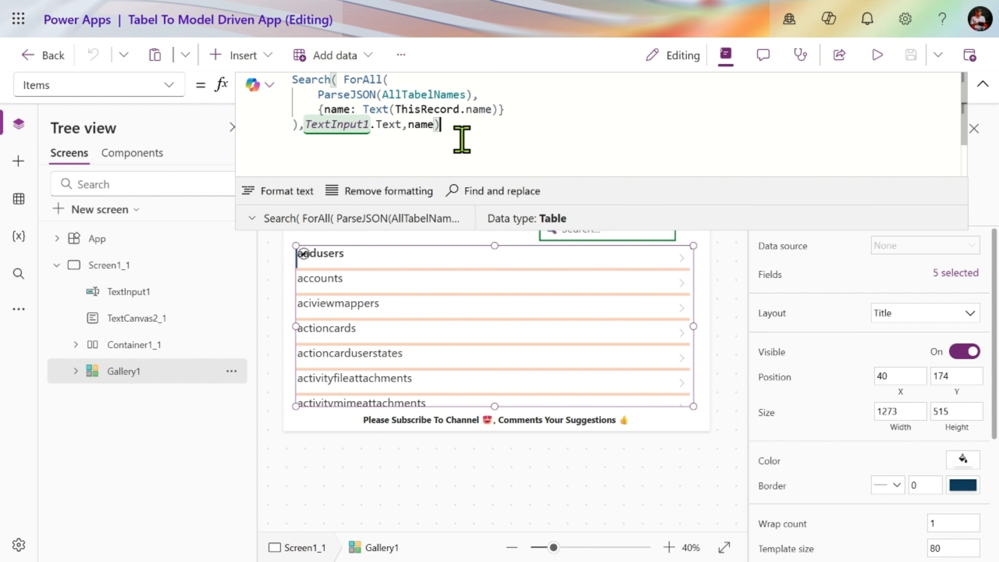
left_click(497, 111)
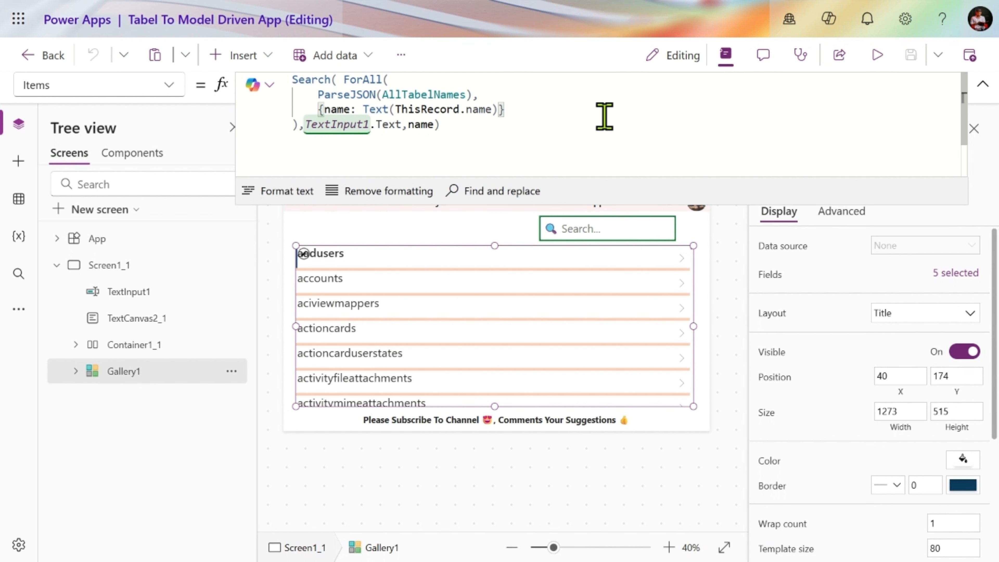
type(",URl:text")
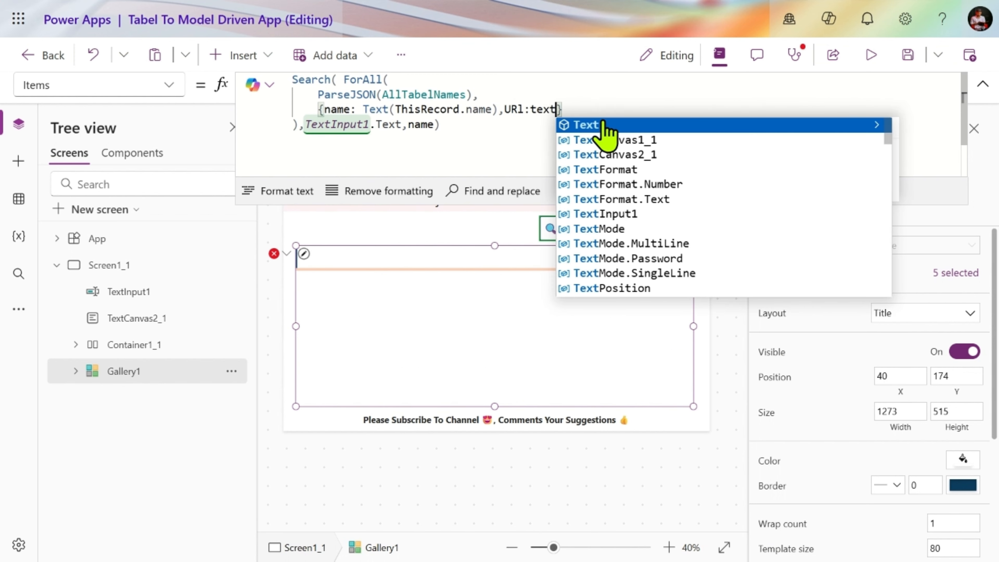
left_click(602, 125)
type("This")
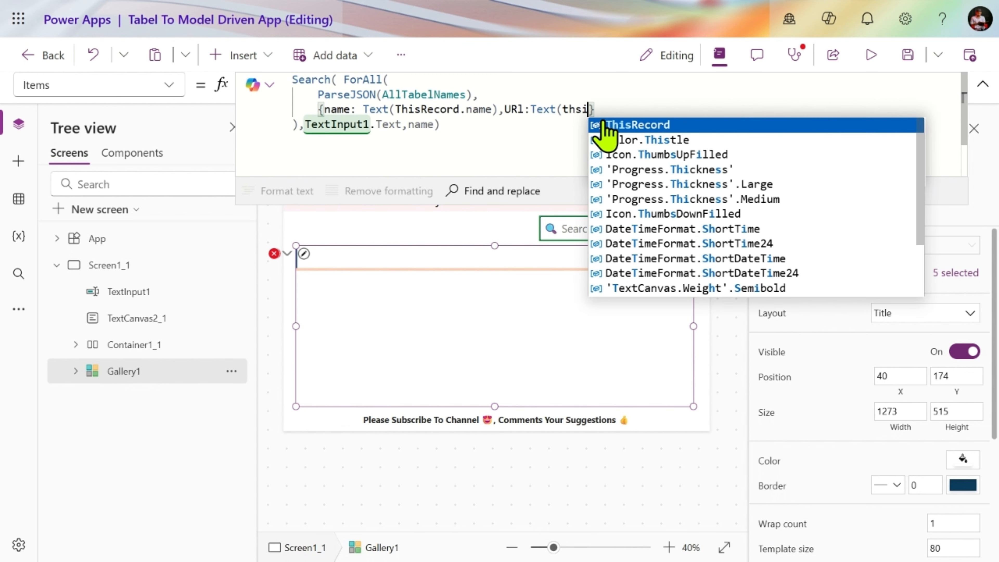
left_click(655, 124)
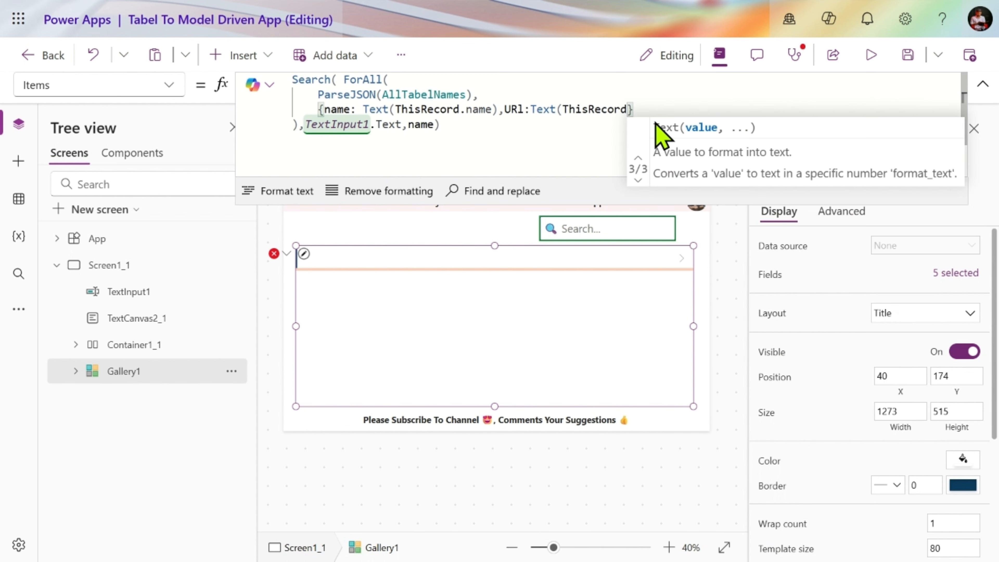
type(".url")
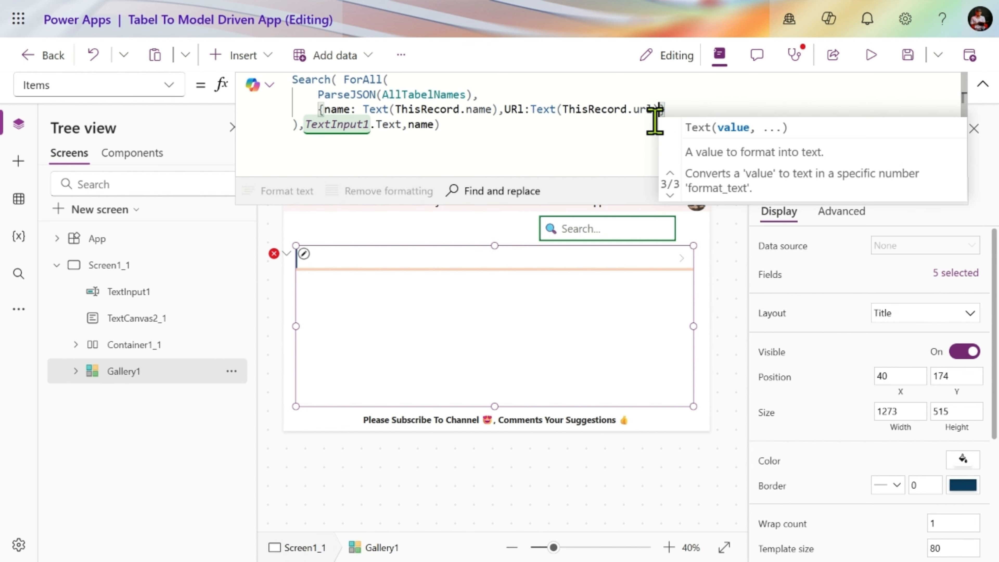
type(")")
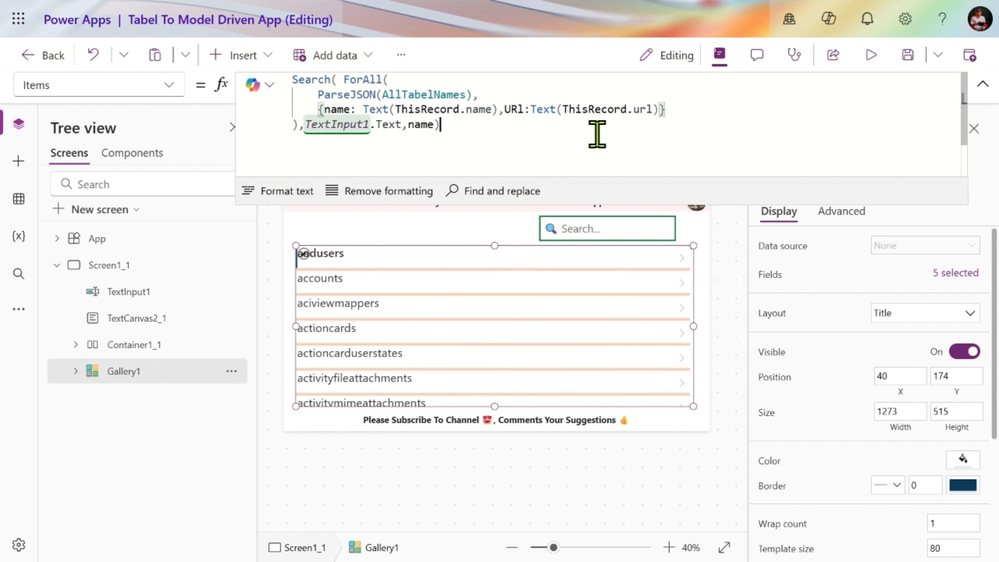
- Evaluate the whole Items formula of Gallery1, inspect its URl and name result table, and collapse the formula
key("ctrl+a")
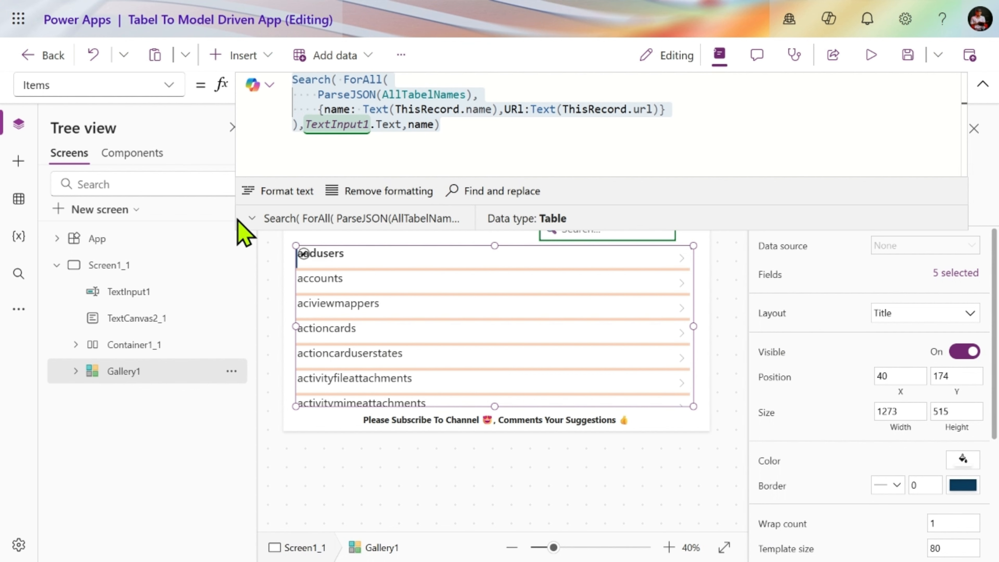
left_click(252, 219)
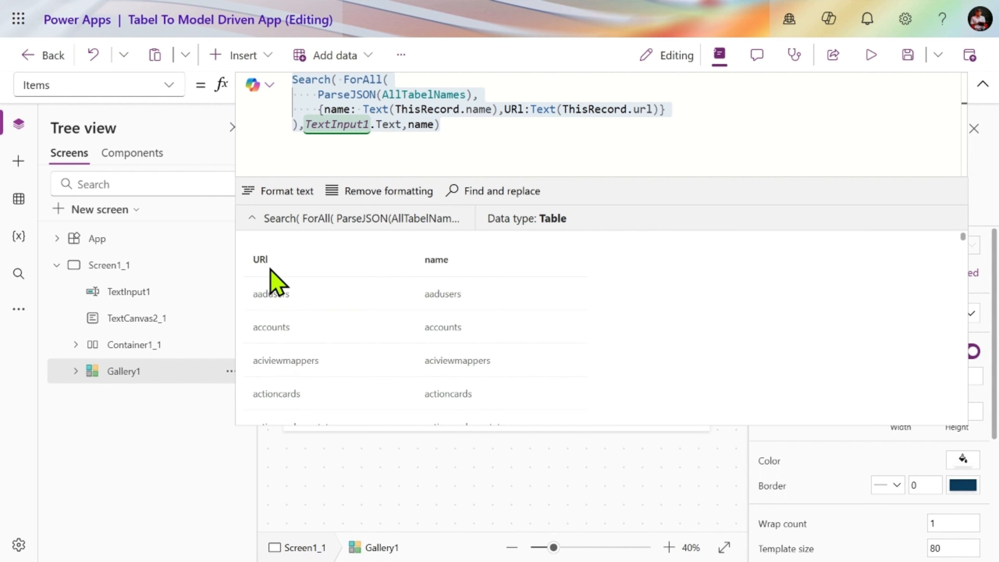
left_click(474, 141)
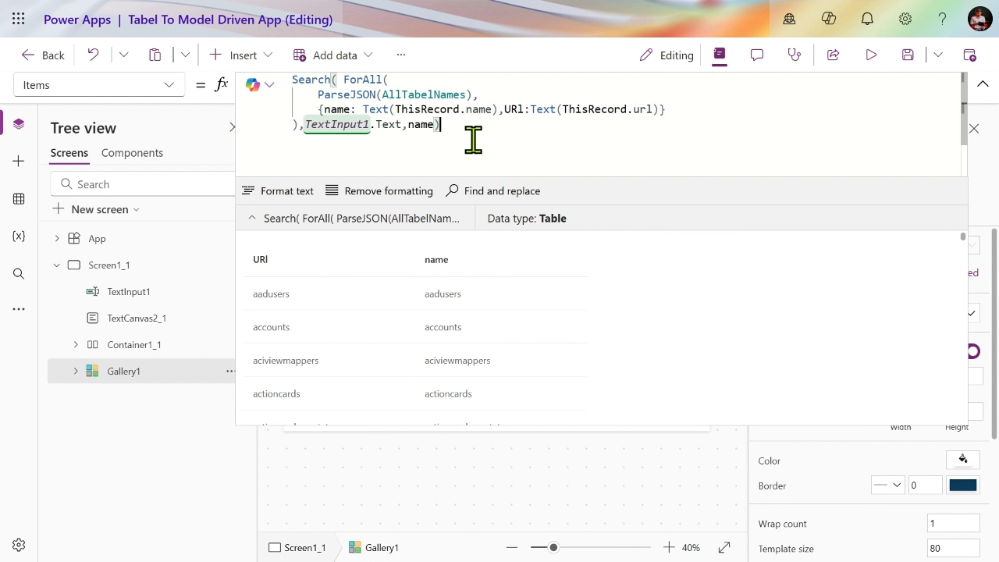
left_click(982, 87)
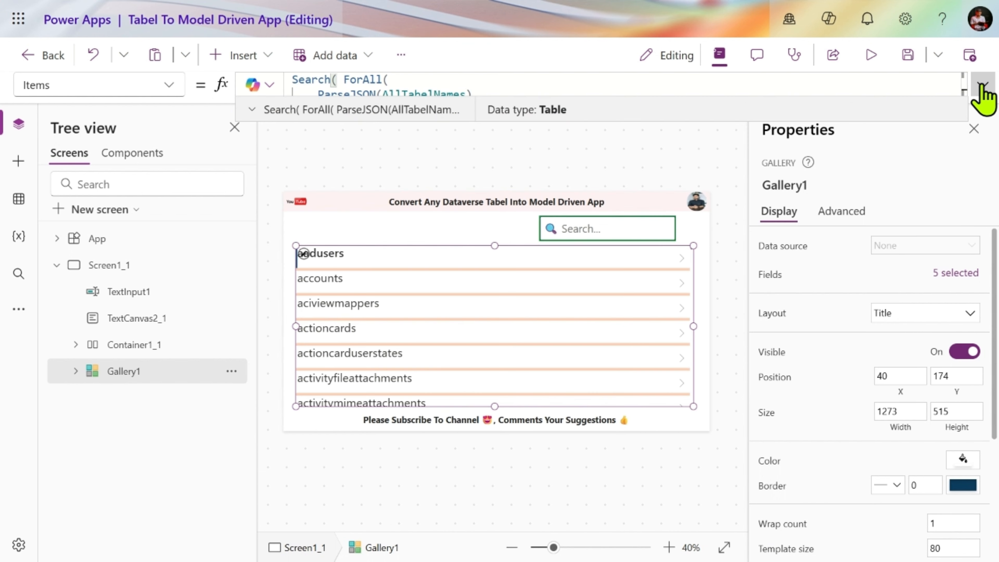
- Review the Text formula of the gallery's title label and the launch URL in the NextArrow2 icon's OnSelect formula
left_click(307, 254)
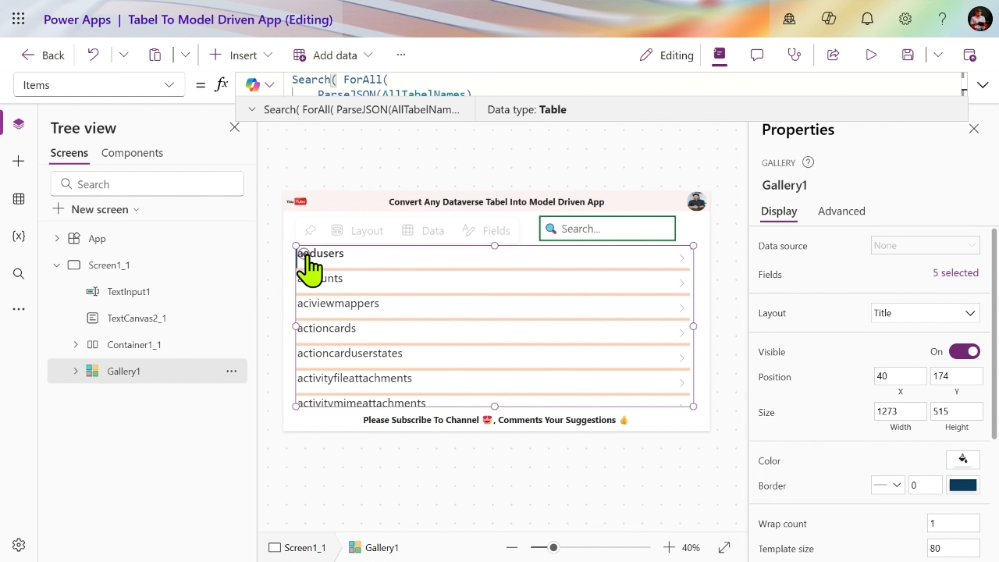
left_click(329, 257)
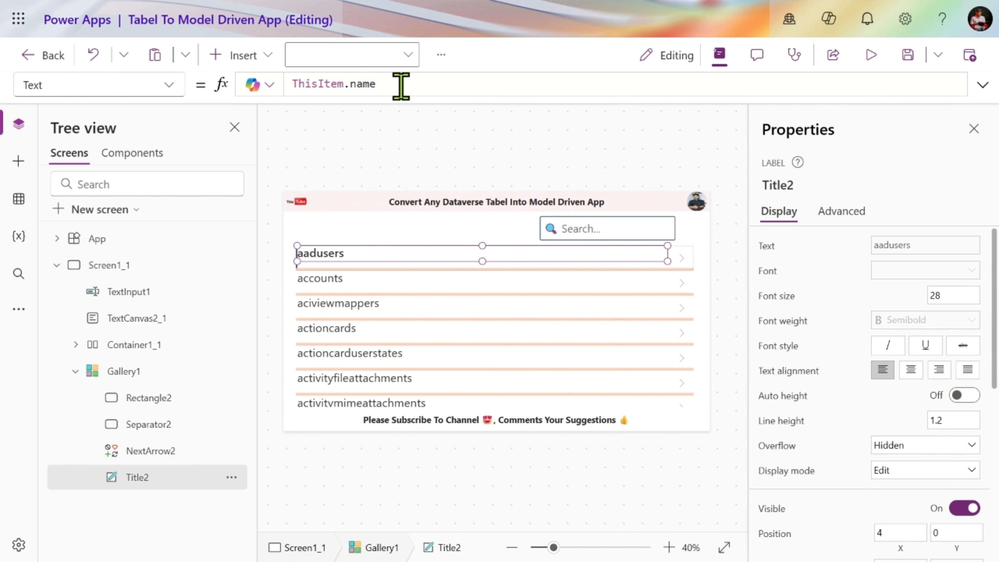
left_click(681, 257)
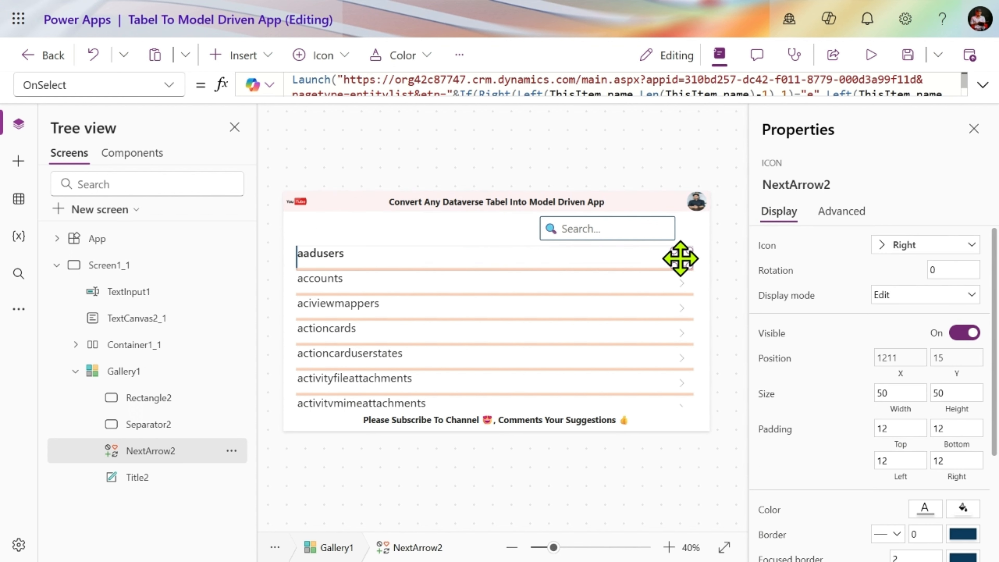
left_click(982, 84)
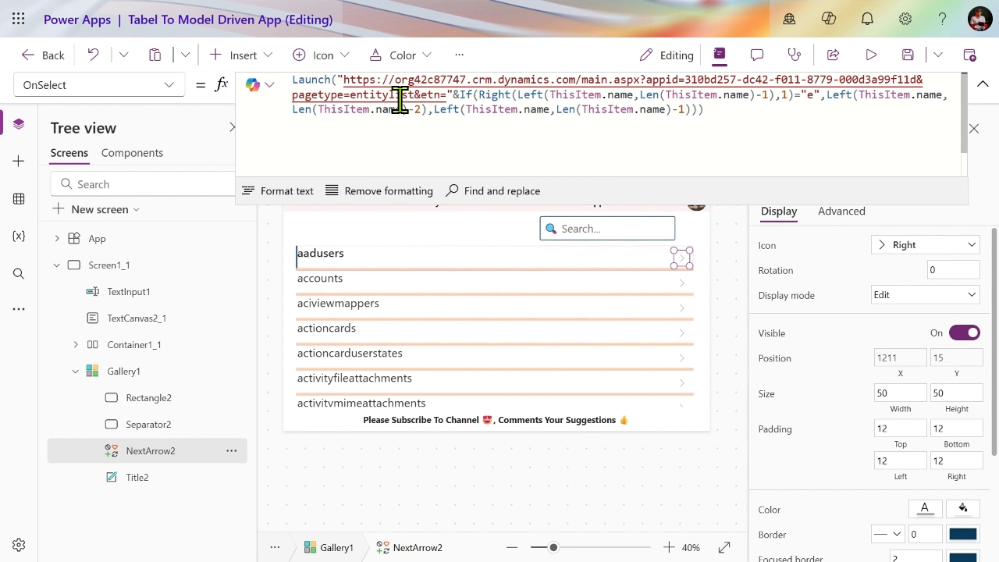
left_click_drag(344, 79, 450, 99)
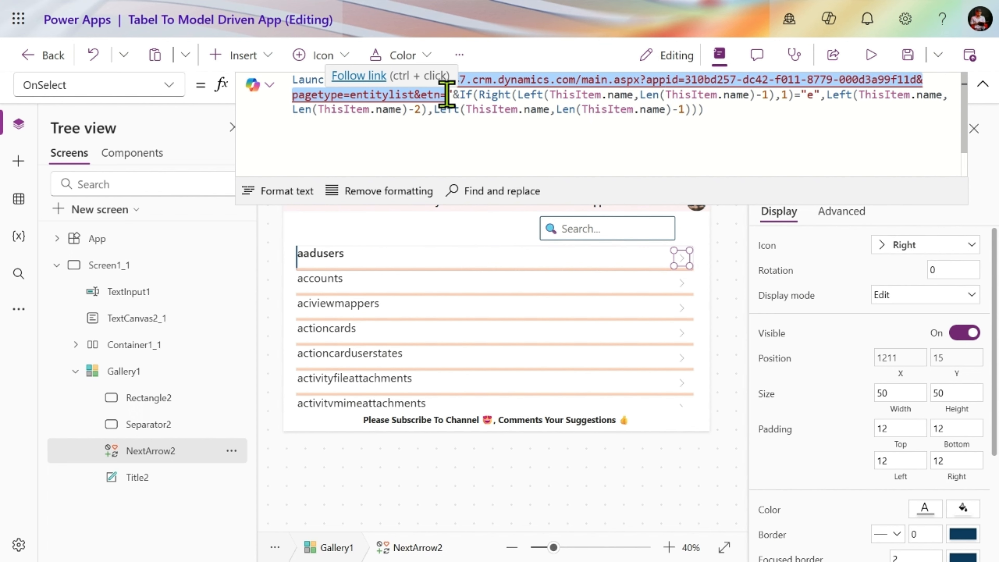
- Compare the launch URL with the addresses of the open Accounts views and the running app, and return to the canvas app editor
mouse_move(474, 12)
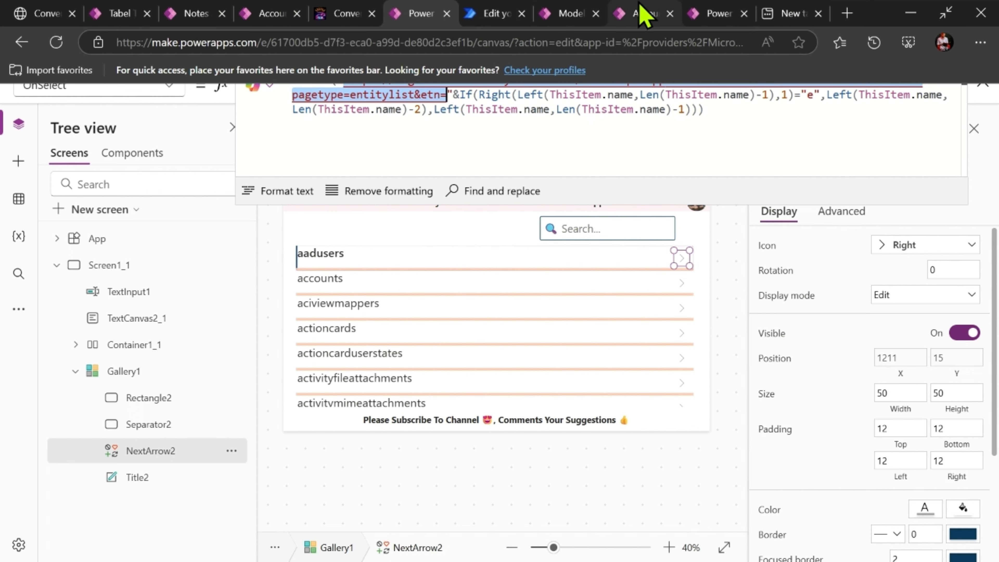
left_click(572, 13)
left_click(650, 13)
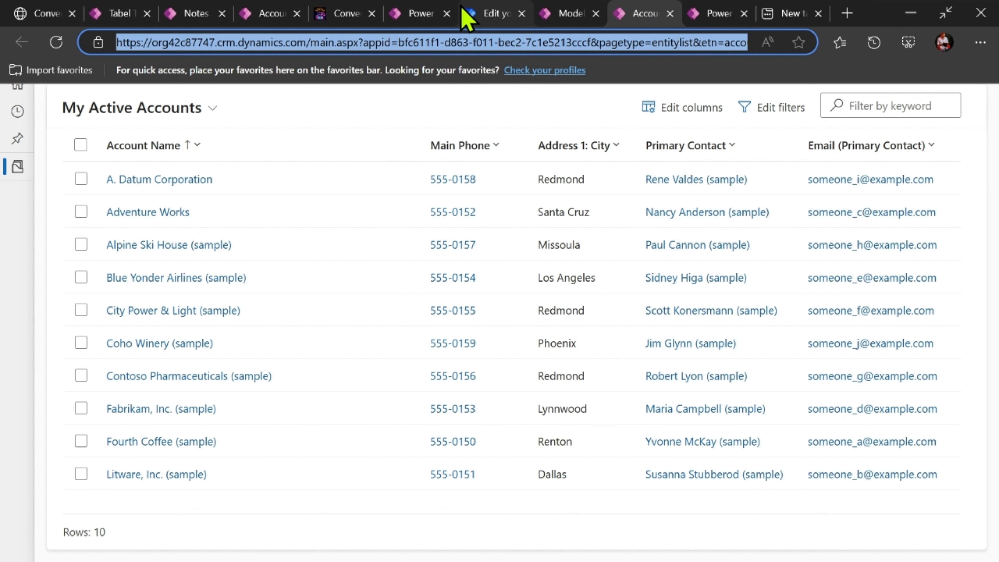
left_click(112, 16)
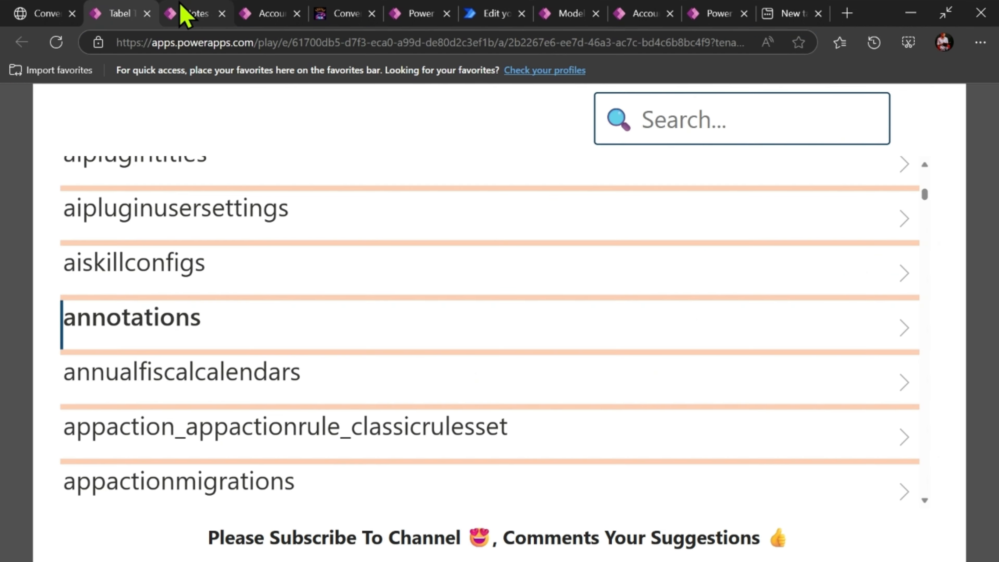
left_click(185, 13)
left_click(255, 15)
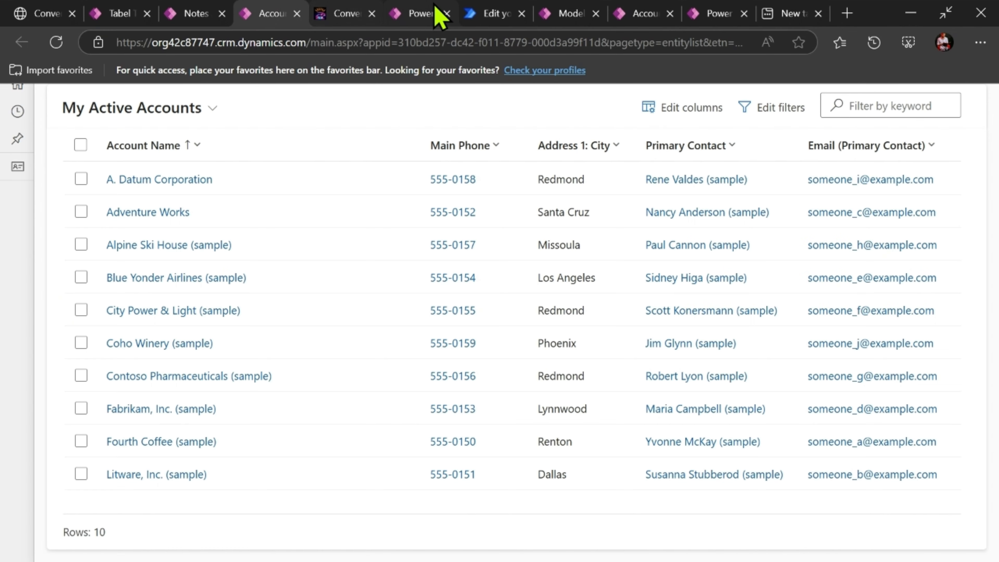
left_click(439, 14)
left_click(551, 144)
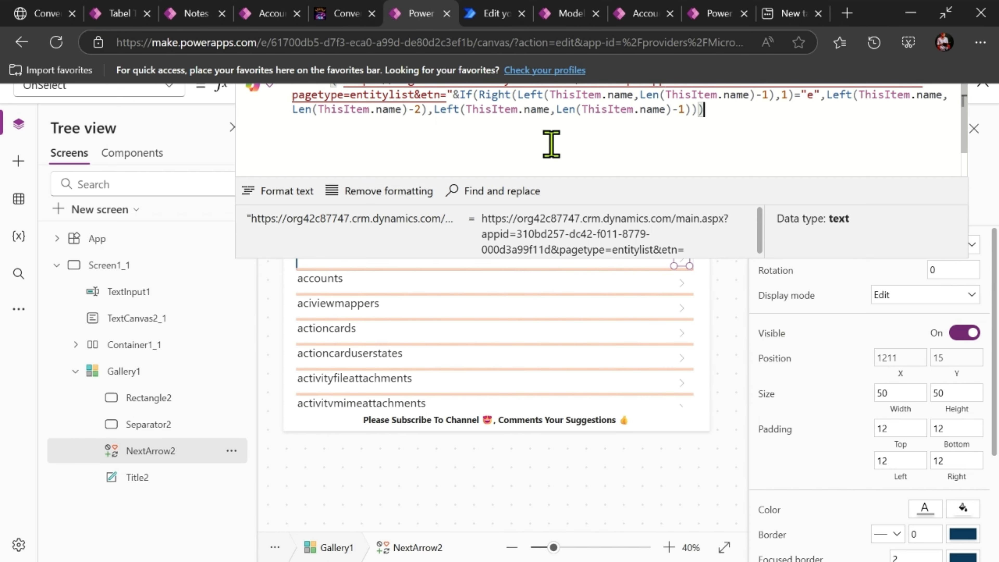
left_click(982, 93)
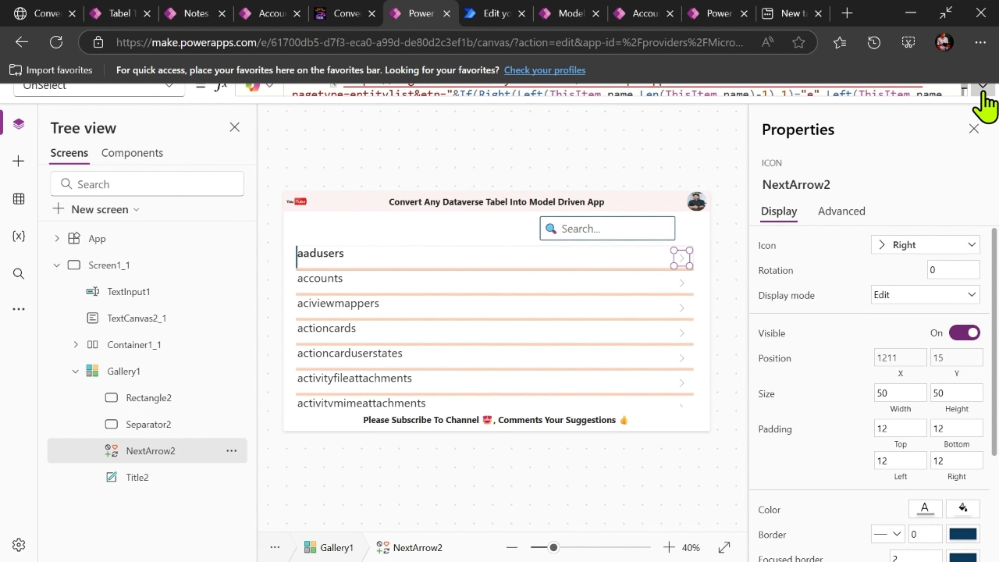
- Check the Title2 label's Text formula against the table name in the etn parameter of the model-driven Accounts view's address
left_click(331, 258)
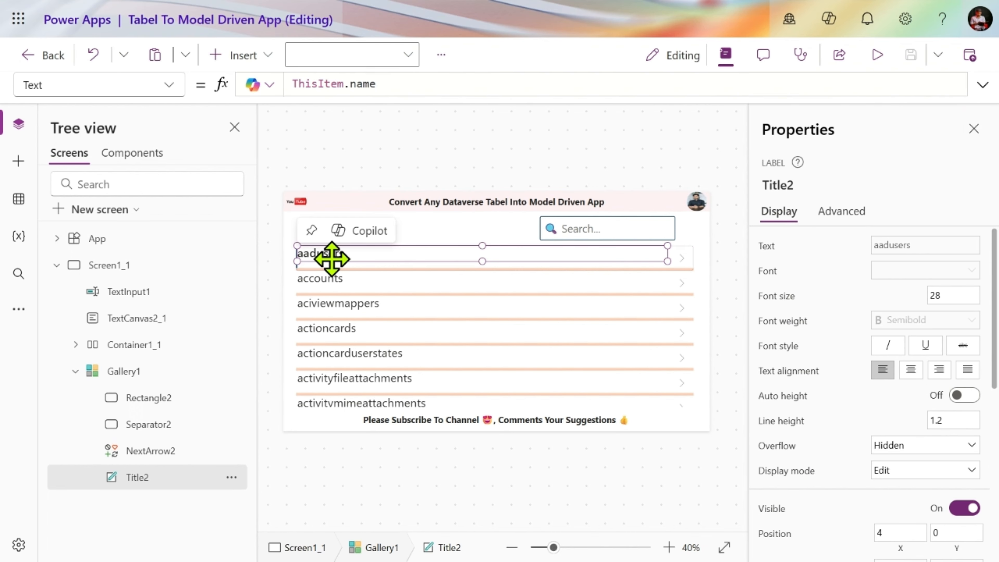
mouse_move(457, 7)
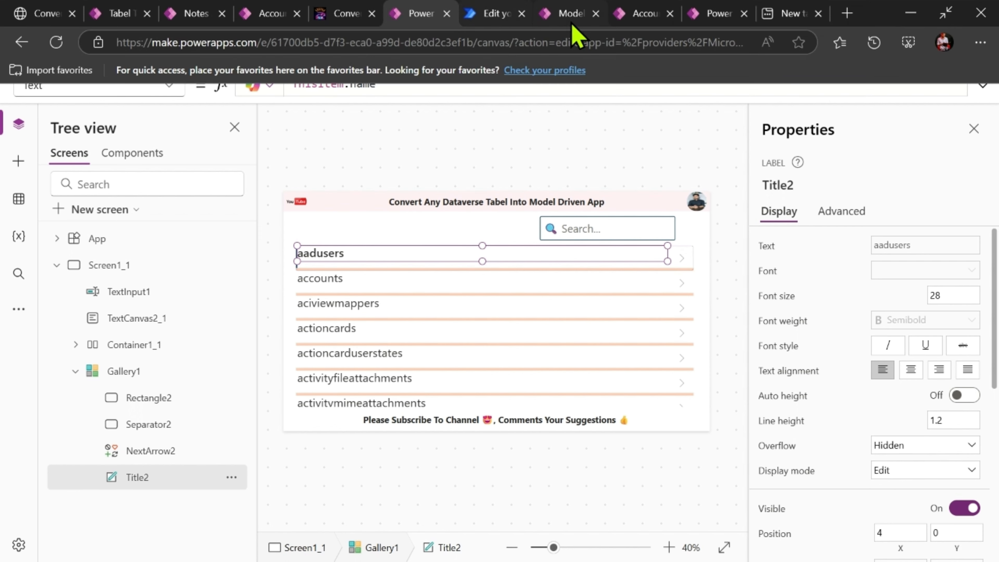
left_click(570, 15)
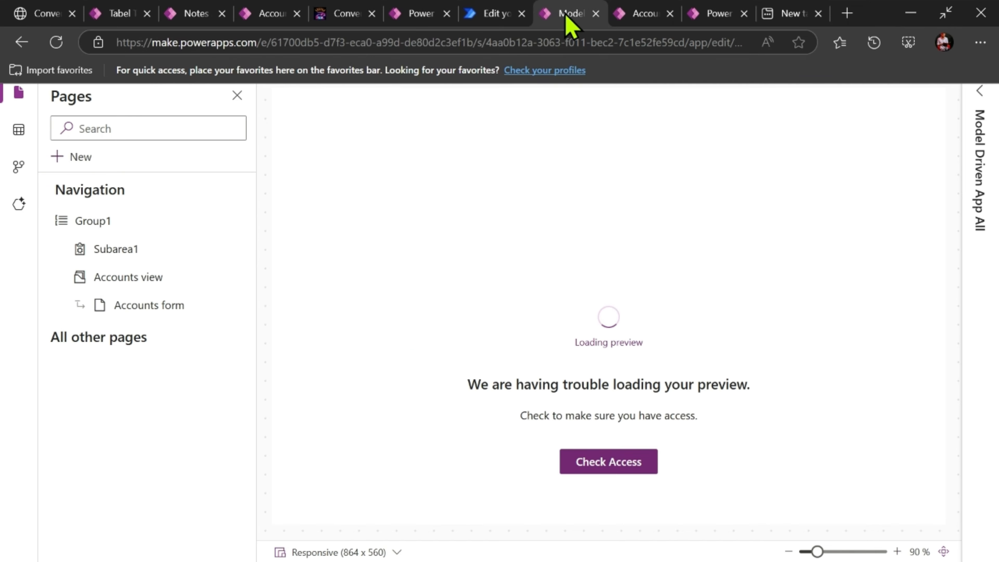
left_click(681, 39)
left_click(646, 16)
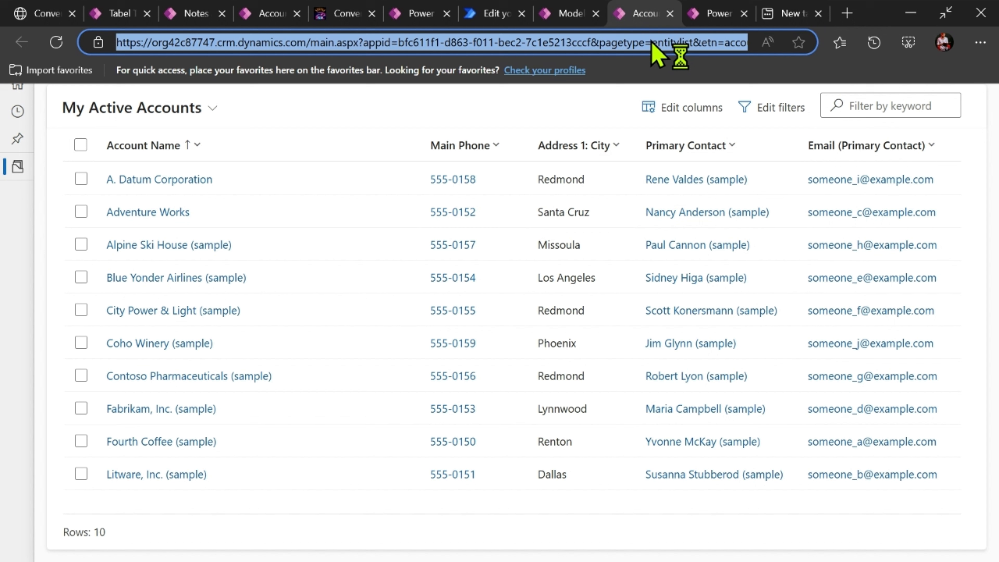
left_click(718, 42)
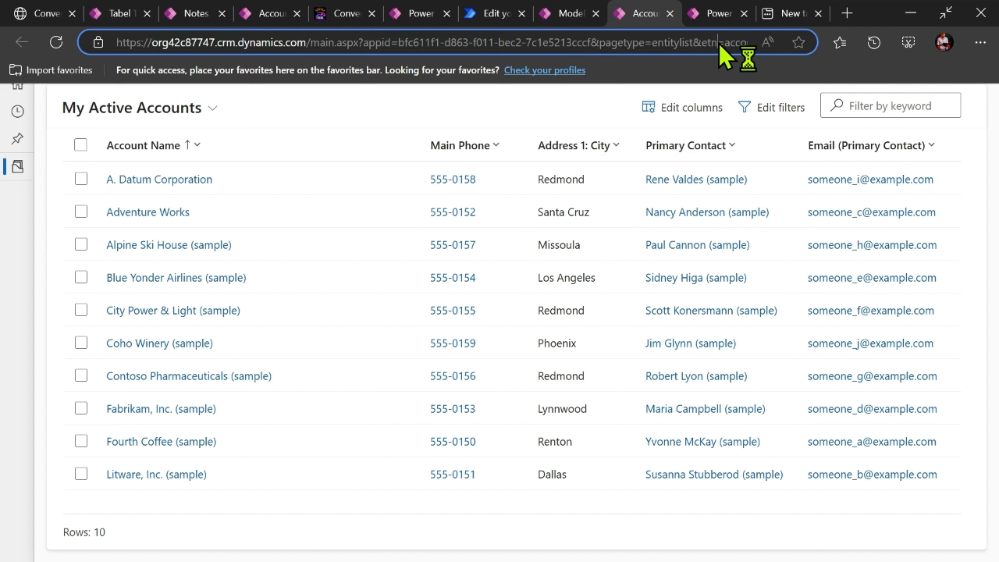
double_click(736, 41)
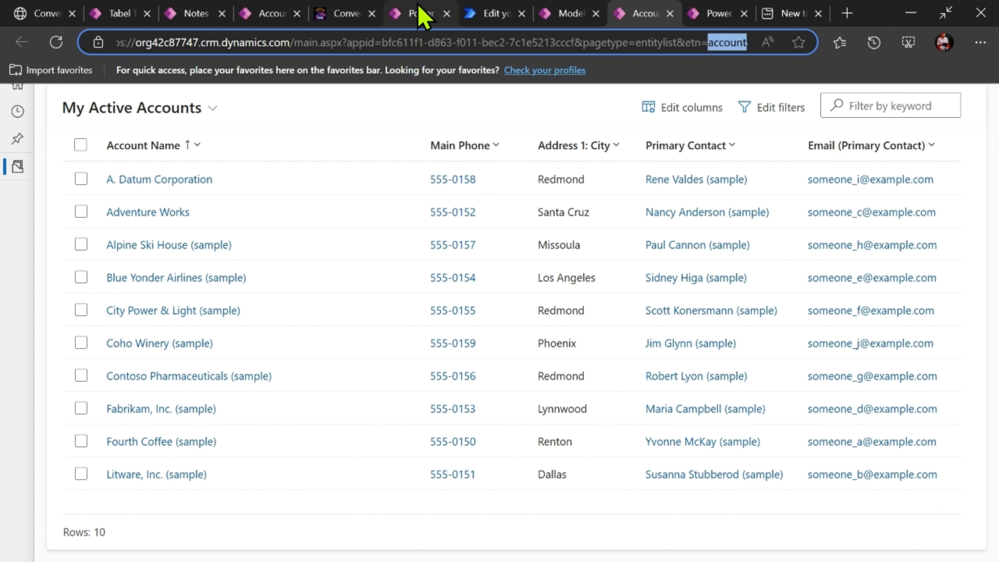
- Return to the canvas app editor and examine the If expression that trims the table name in NextArrow2's OnSelect formula
left_click(422, 13)
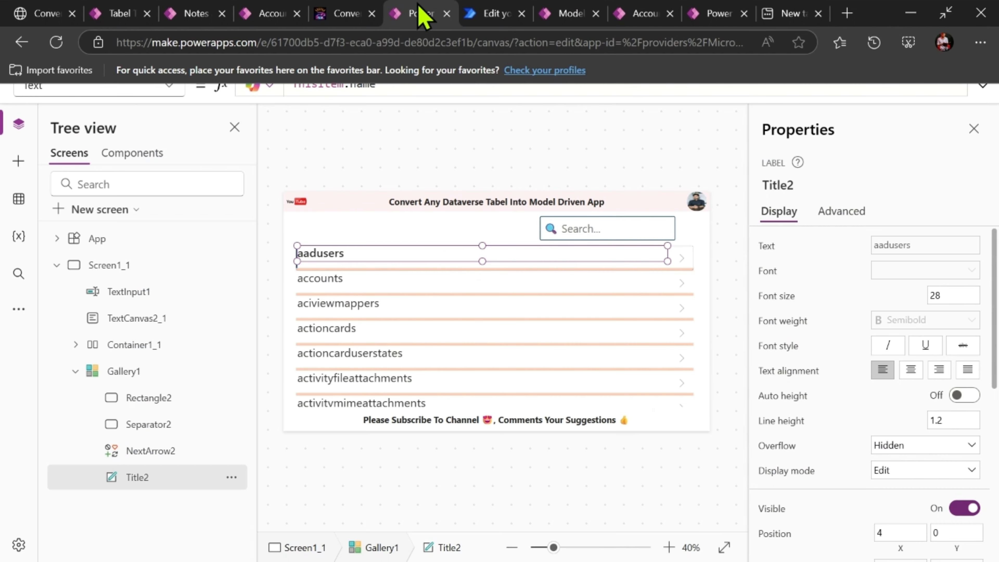
left_click(682, 259)
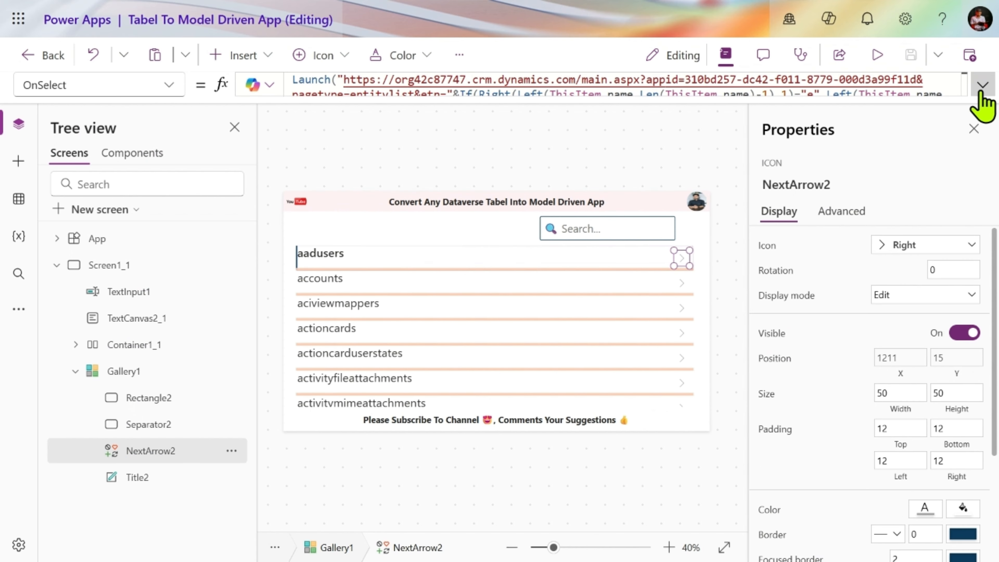
left_click(982, 84)
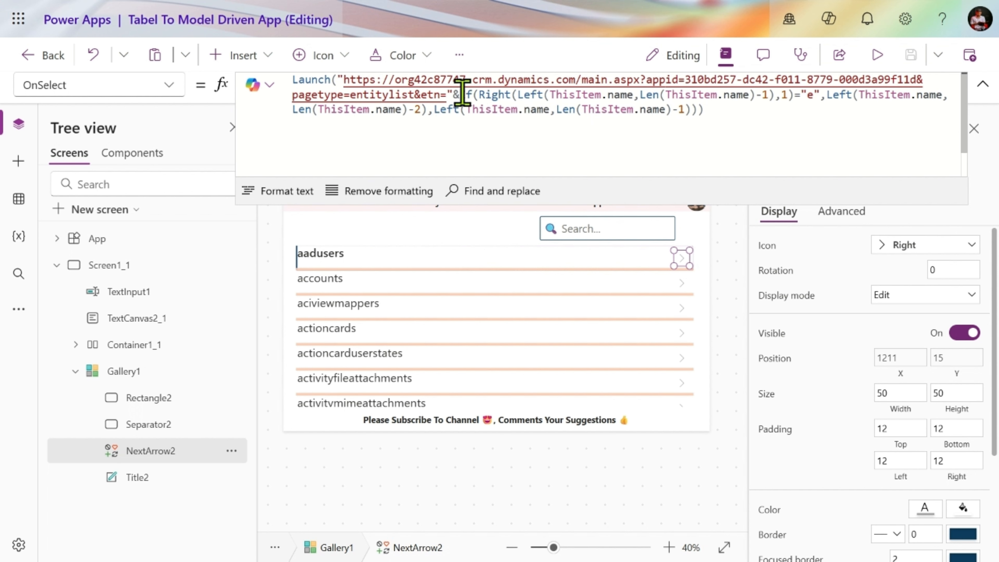
left_click_drag(461, 95, 735, 108)
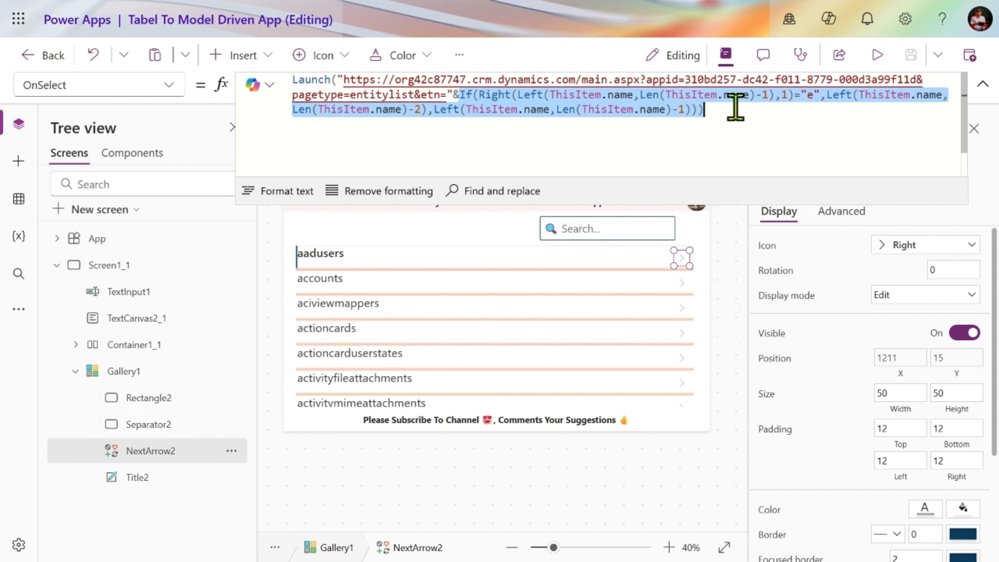
- Preview the canvas app and launch a table from the gallery in the model-driven app
left_click(876, 57)
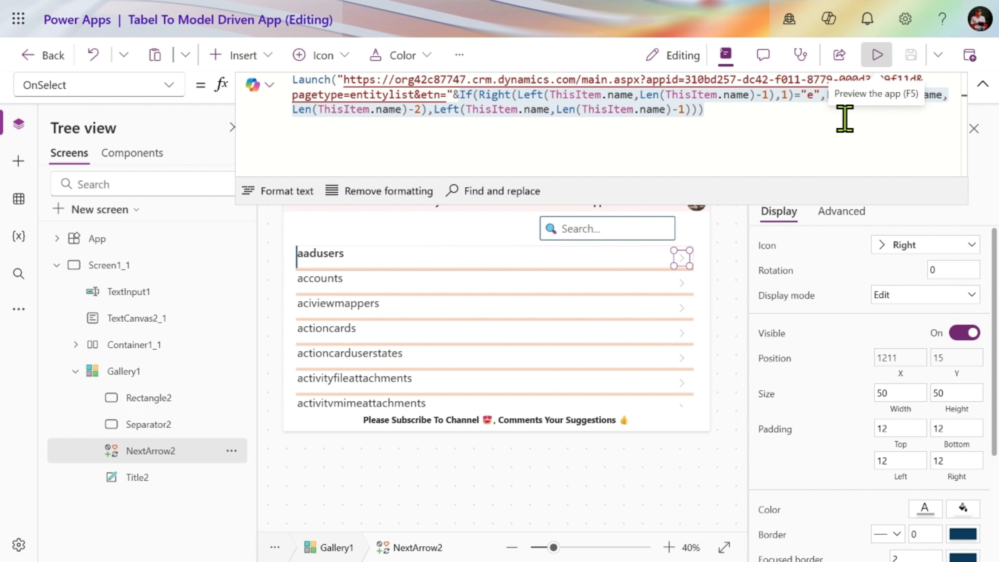
scroll(802, 310, "down", 4)
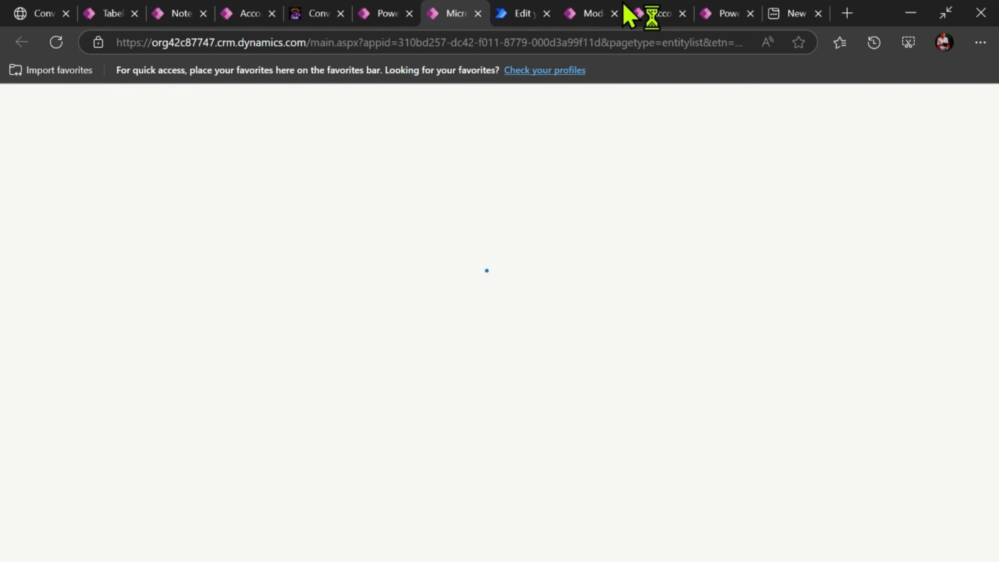
- Return to the canvas app preview and launch the annotations table in the model-driven app
left_click(384, 12)
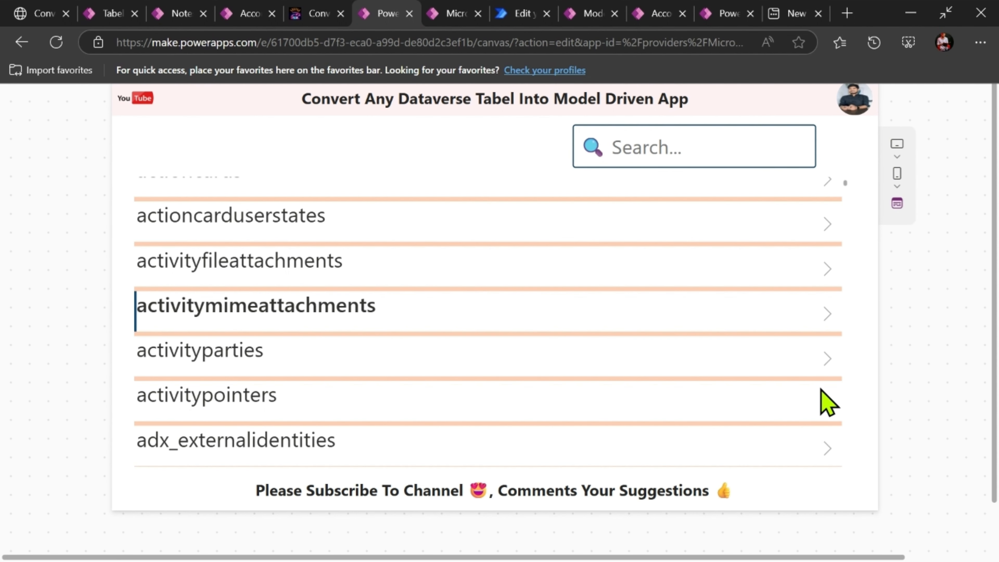
scroll(834, 464, "down", 4)
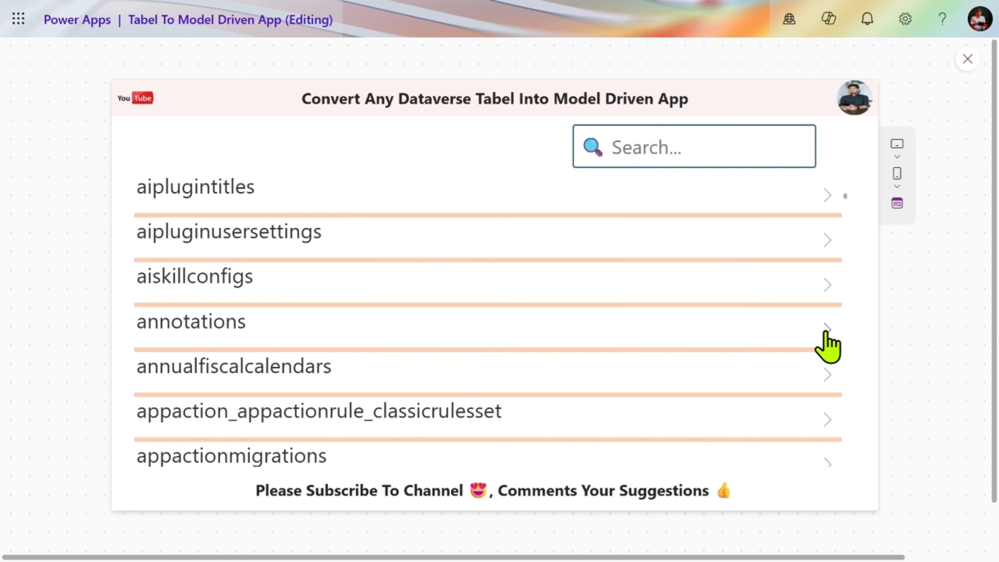
left_click(826, 334)
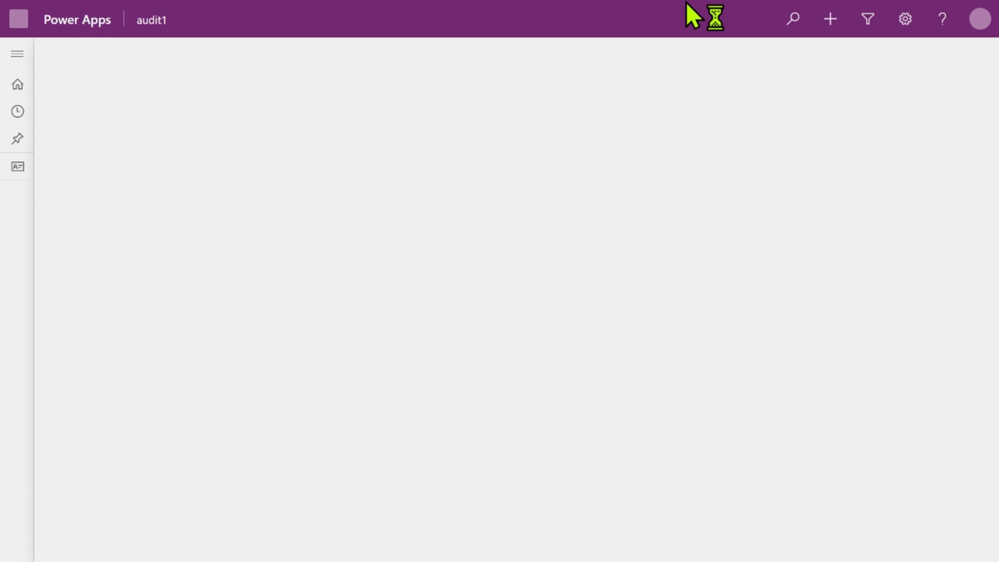
mouse_move(696, 11)
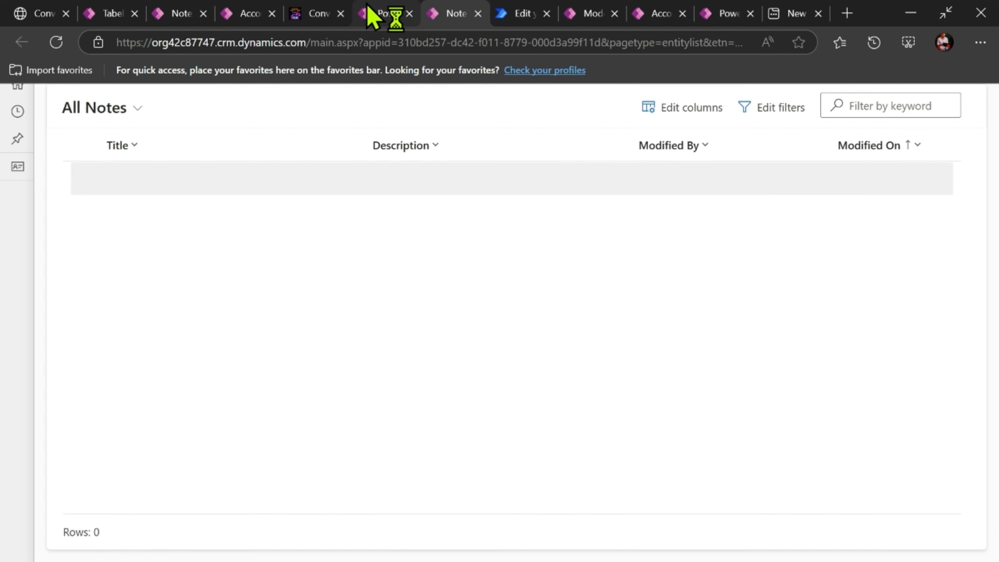
- Look for the environment's developer details in the settings of the model-driven Accounts view and of the running canvas app
left_click(367, 15)
left_click(246, 17)
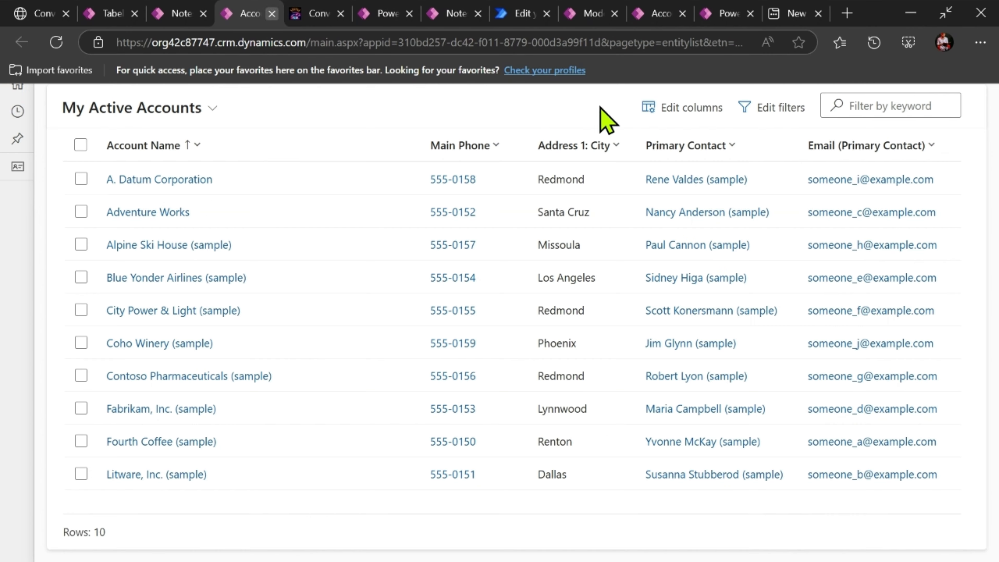
left_click(904, 21)
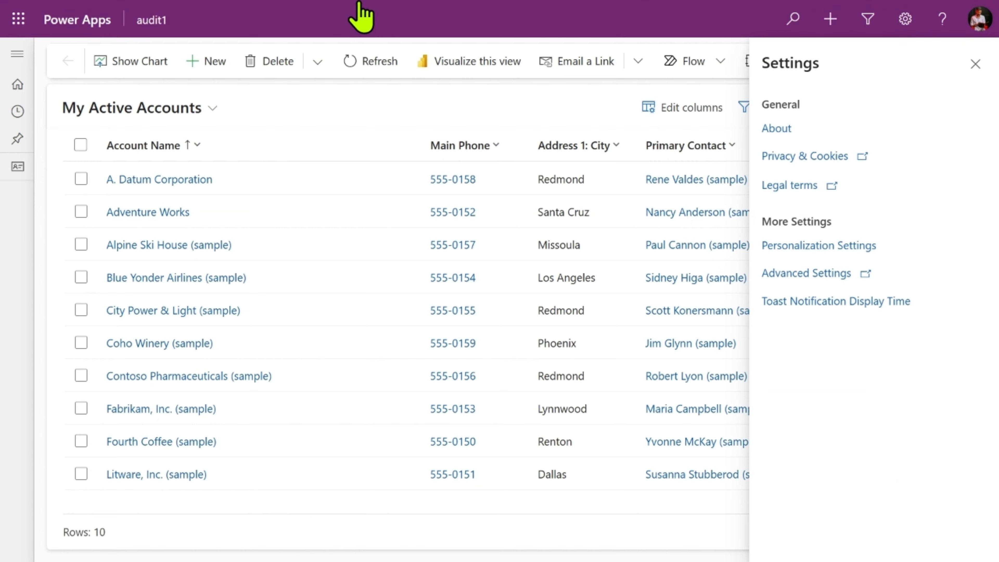
mouse_move(305, 18)
left_click(108, 12)
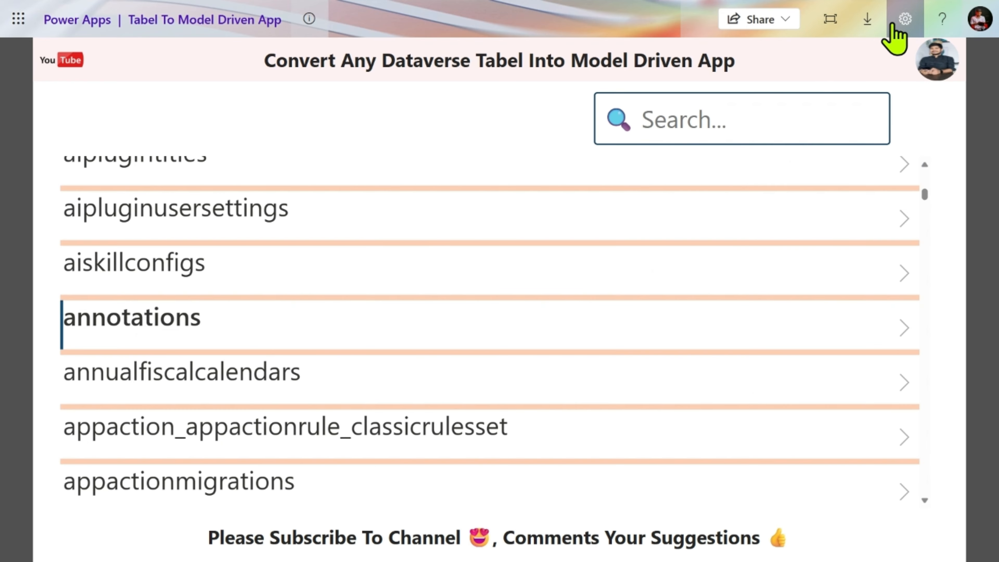
left_click(892, 24)
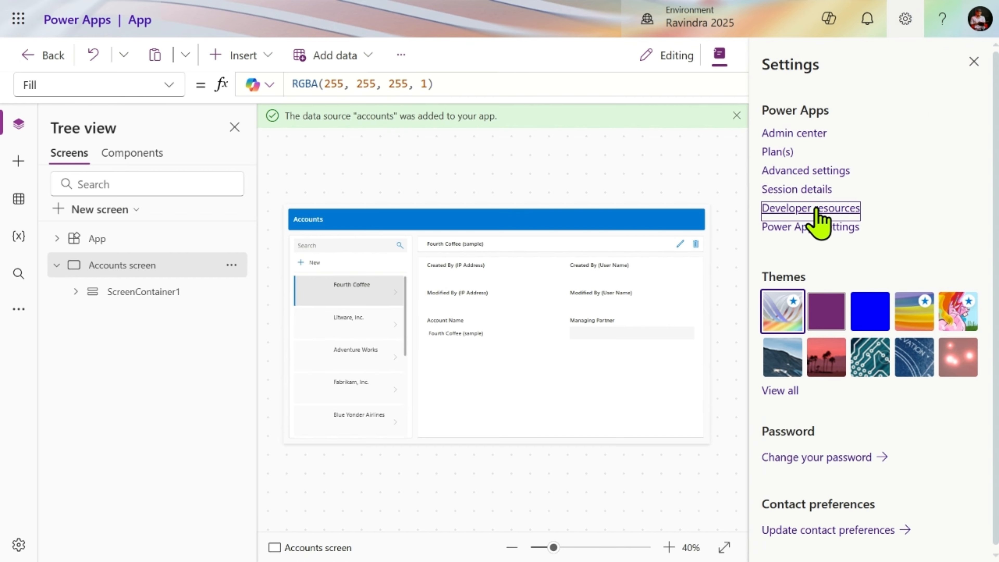
- Show the environment's developer resources in the Accounts screen app's editor and select the Web API endpoint address
left_click(816, 211)
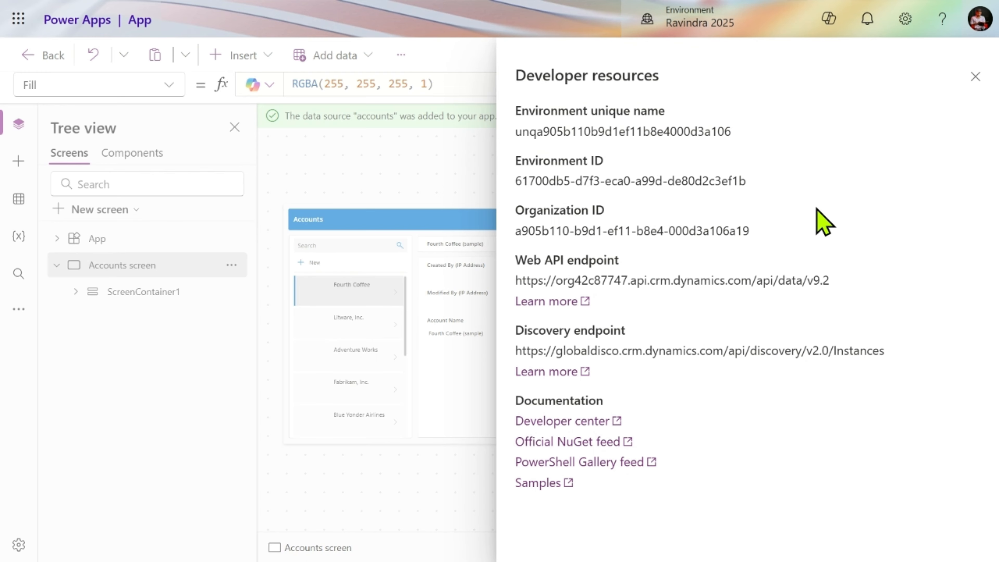
triple_click(610, 280)
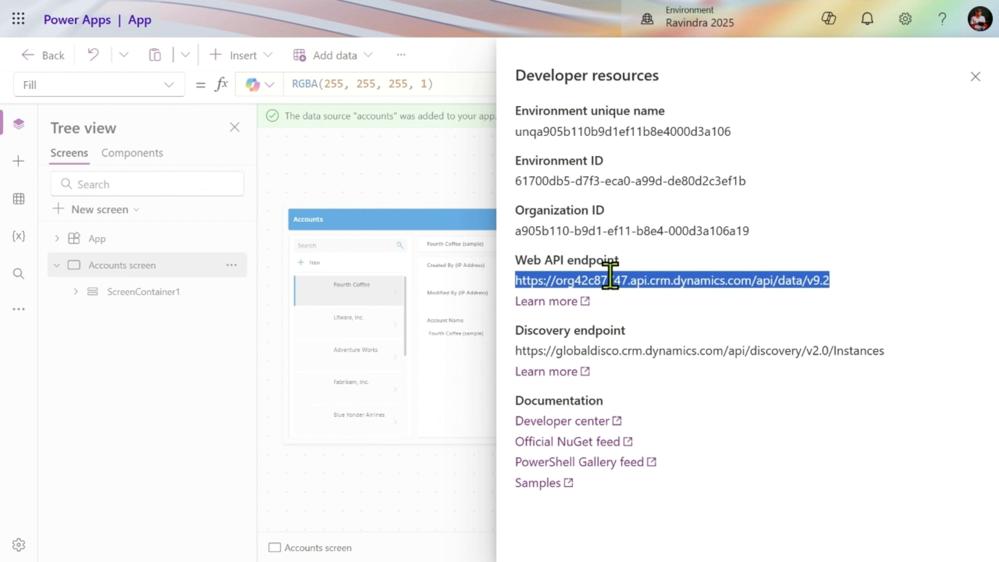
key("alt+Tab")
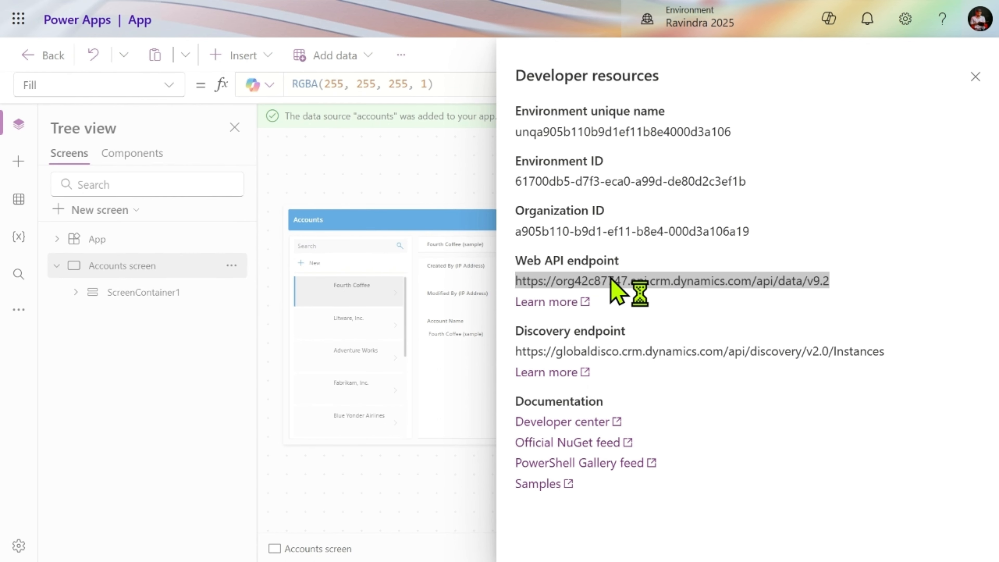